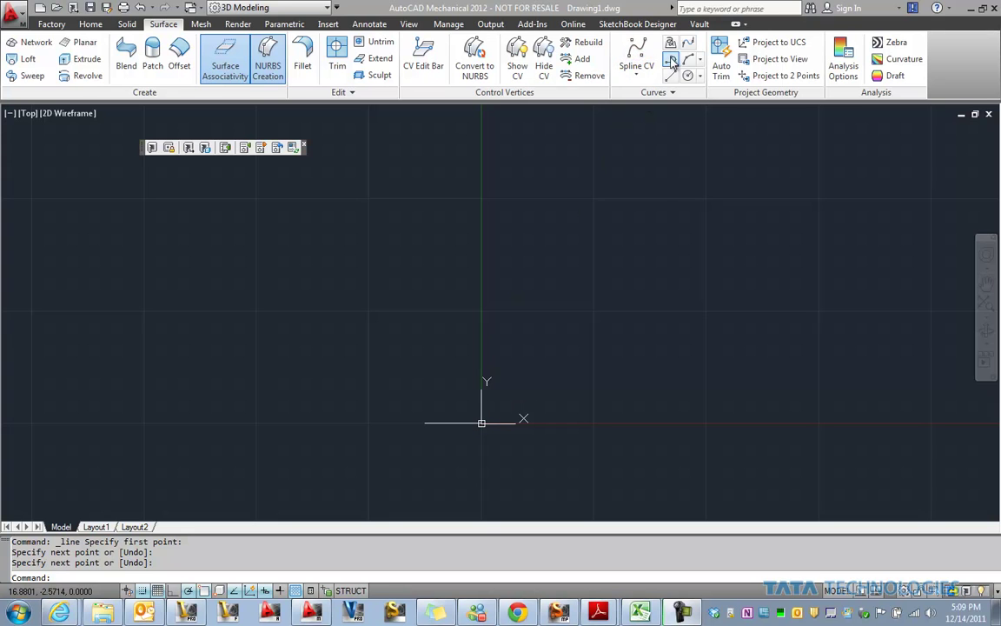
- Draw a control-vertex spline rising upward from the X axis left of the origin
left_click(636, 54)
left_click(670, 74)
left_click(636, 56)
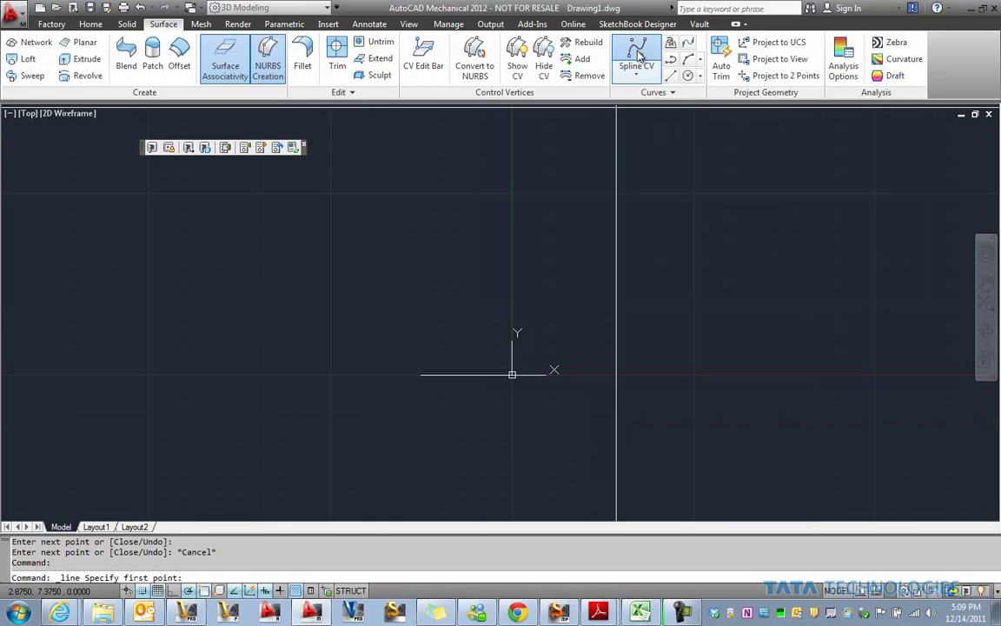
left_click(421, 376)
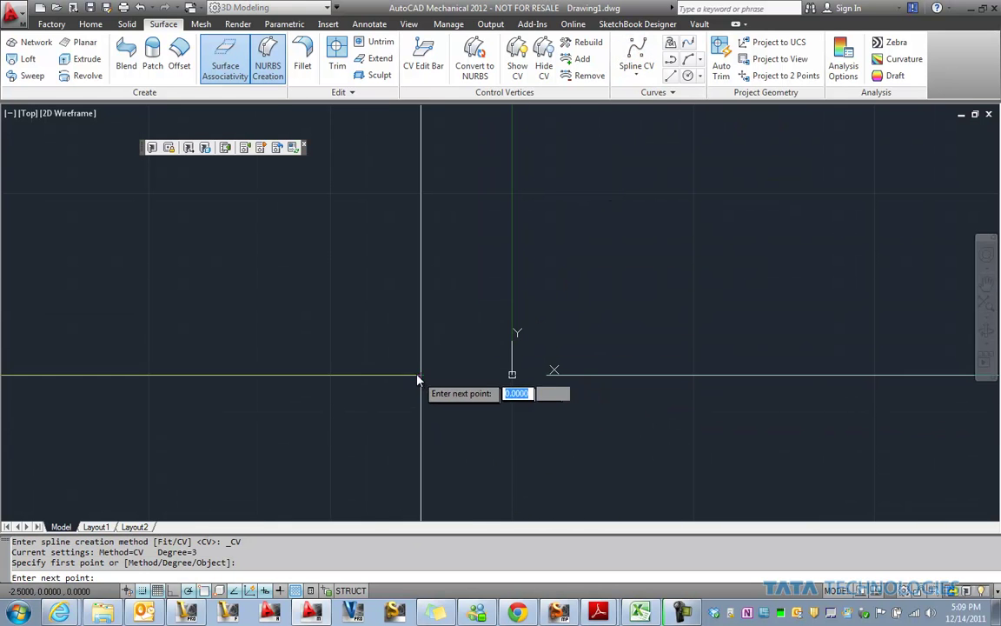
left_click(398, 306)
left_click(396, 216)
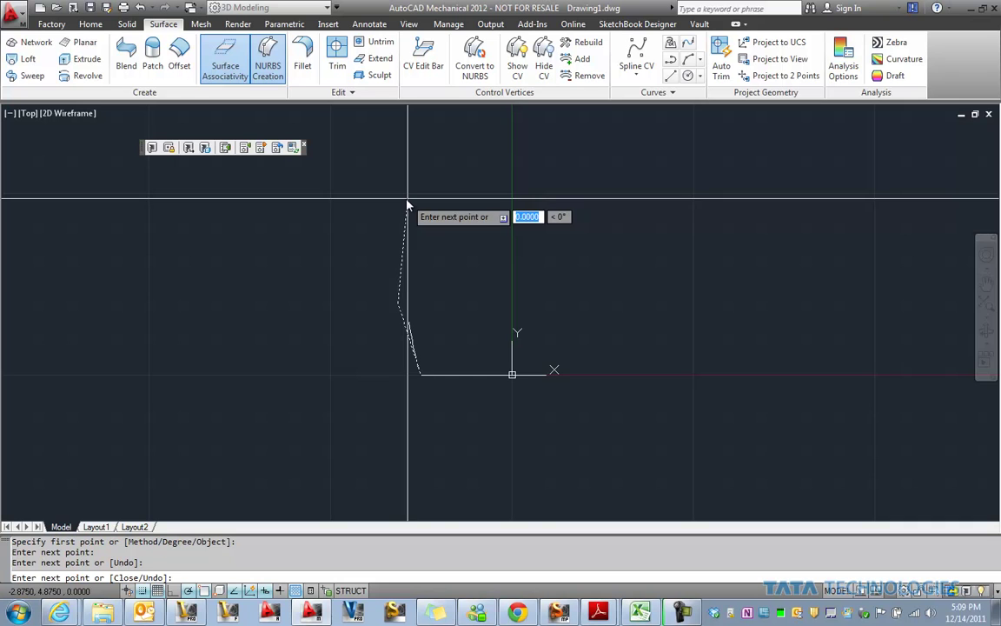
middle_click_drag(396, 215, 383, 376)
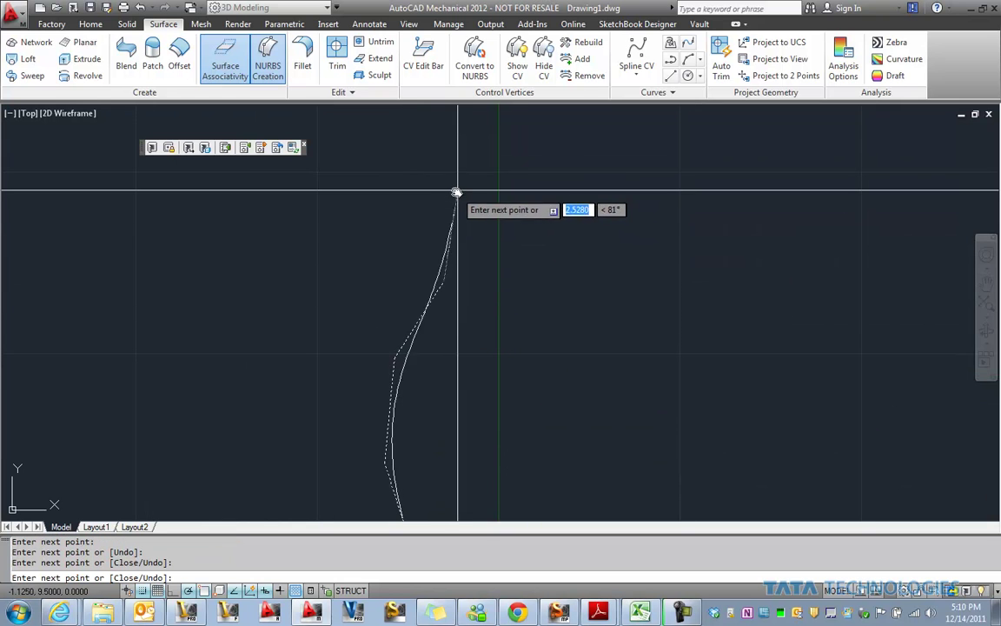
right_click(449, 183)
left_click(482, 193)
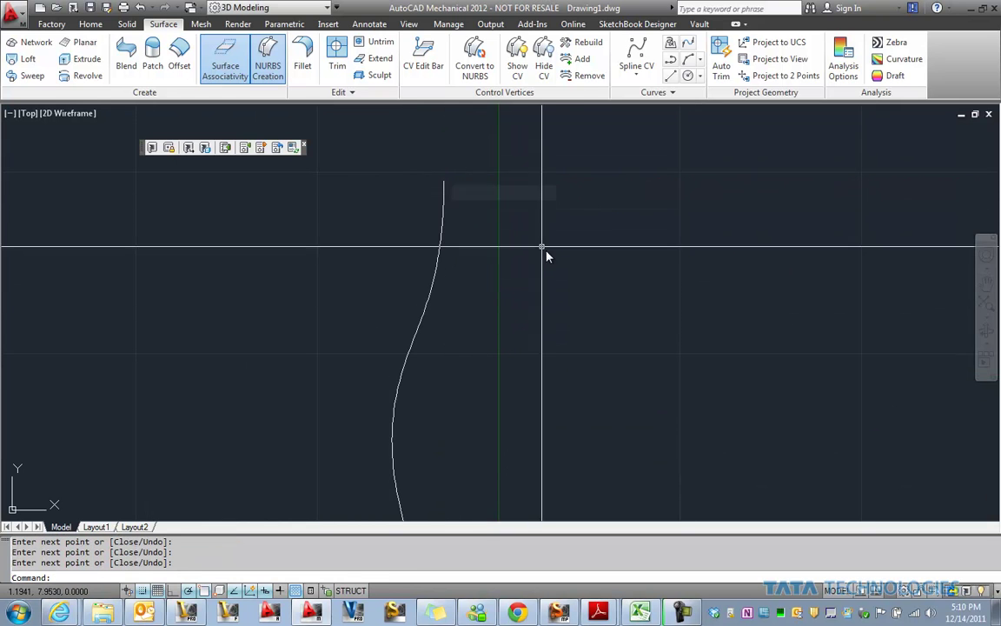
- Draw a horizontal line from the spline's top end to the Y axis and recentre the profile
left_click(676, 77)
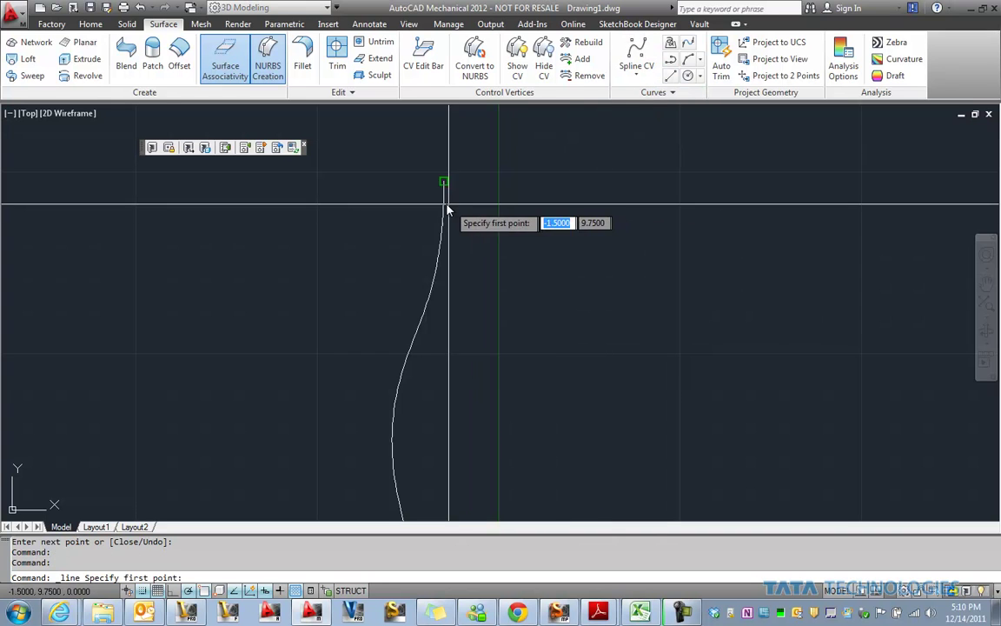
left_click(444, 183)
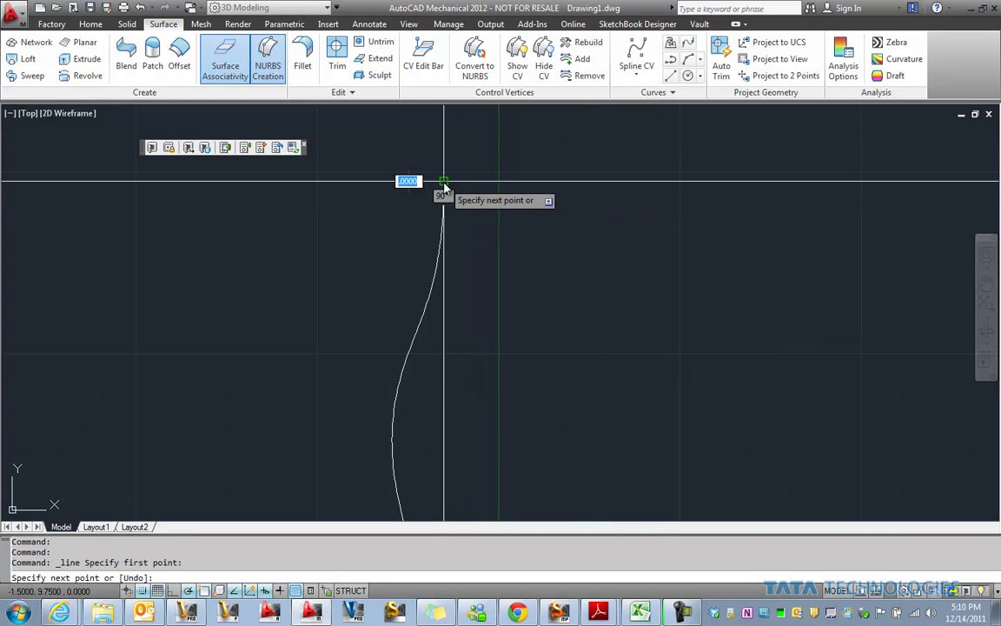
left_click(496, 183)
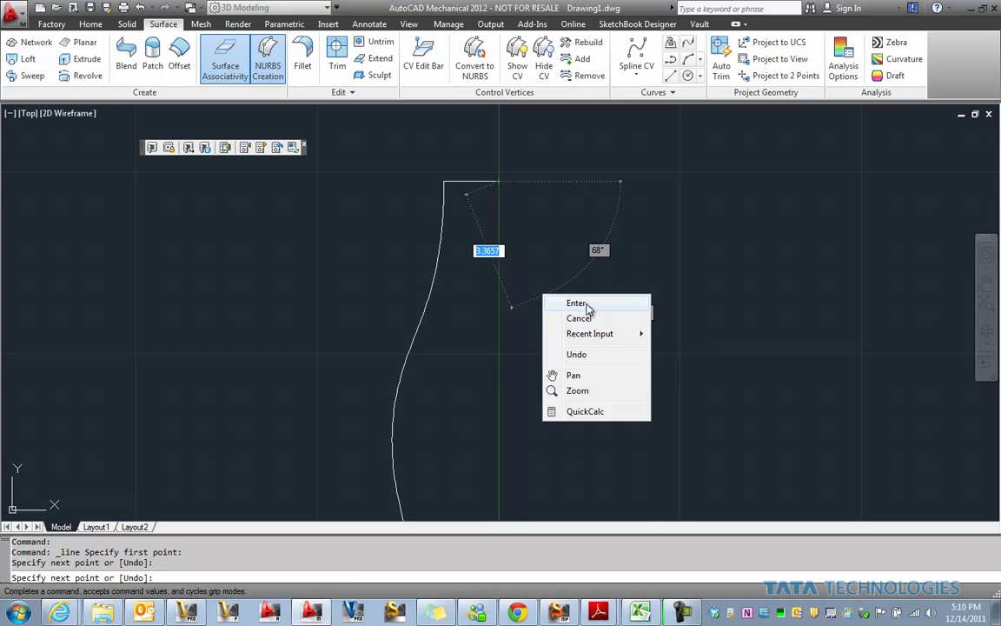
left_click(523, 306)
scroll(675, 364, "down", 2)
scroll(516, 306, "up", 2)
mouse_move(516, 305)
middle_mouse_down()
mouse_move(524, 389)
mouse_move(521, 373)
middle_mouse_up()
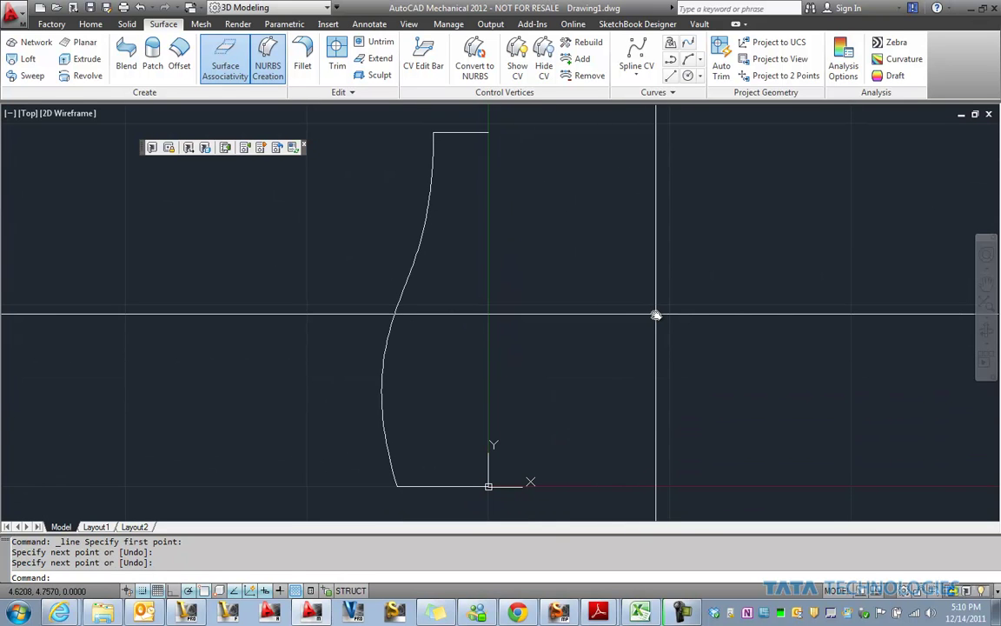
- Orbit into 3D and select the top line, spline and bottom line for a revolved surface
left_click(986, 331)
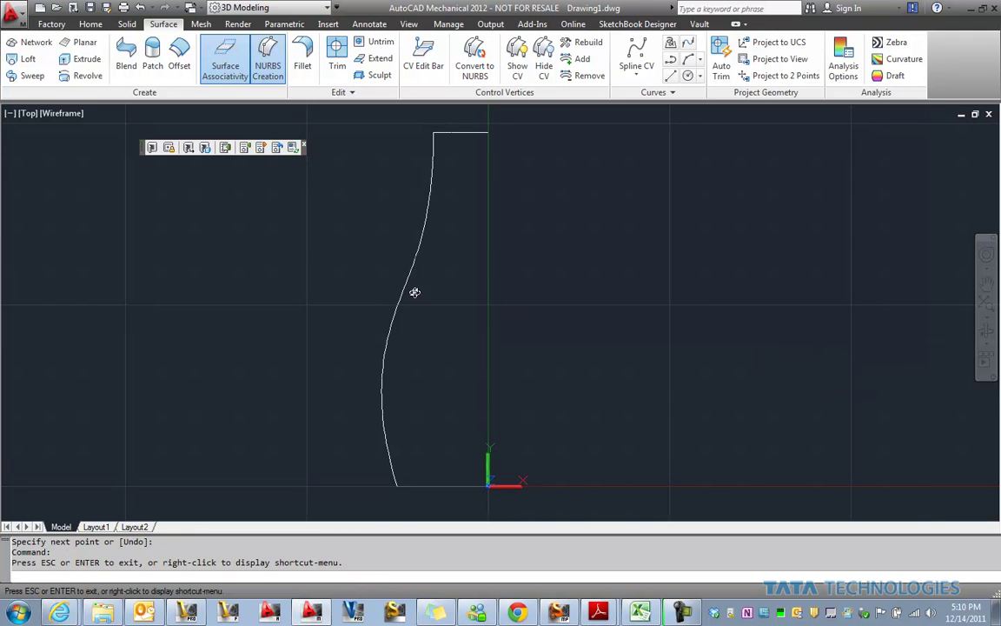
mouse_move(497, 272)
left_mouse_down()
mouse_move(526, 319)
mouse_move(540, 305)
mouse_move(503, 252)
mouse_move(449, 259)
mouse_move(469, 214)
mouse_move(472, 165)
left_mouse_up()
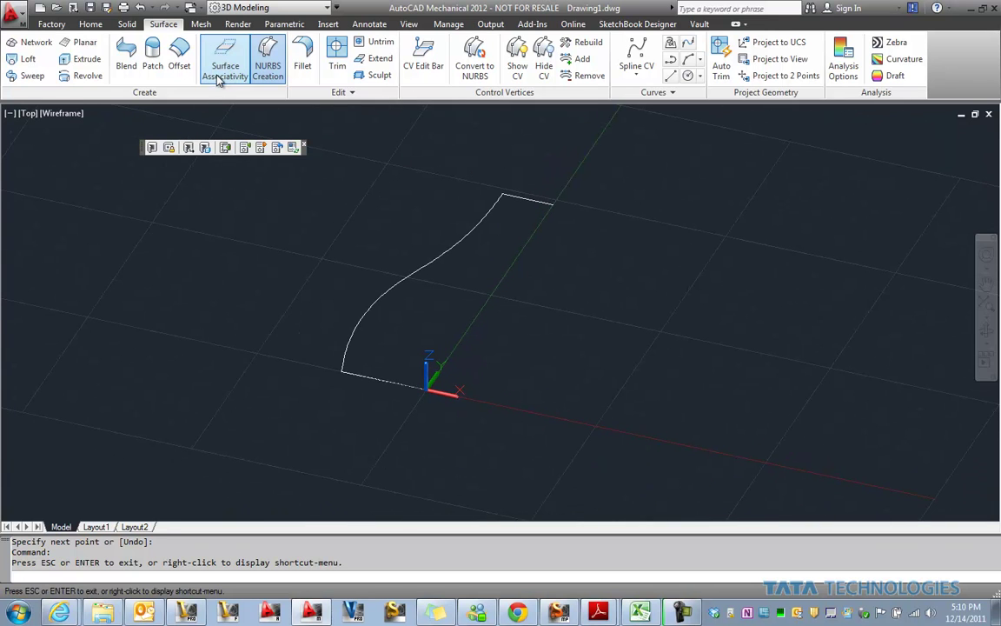
left_click(77, 76)
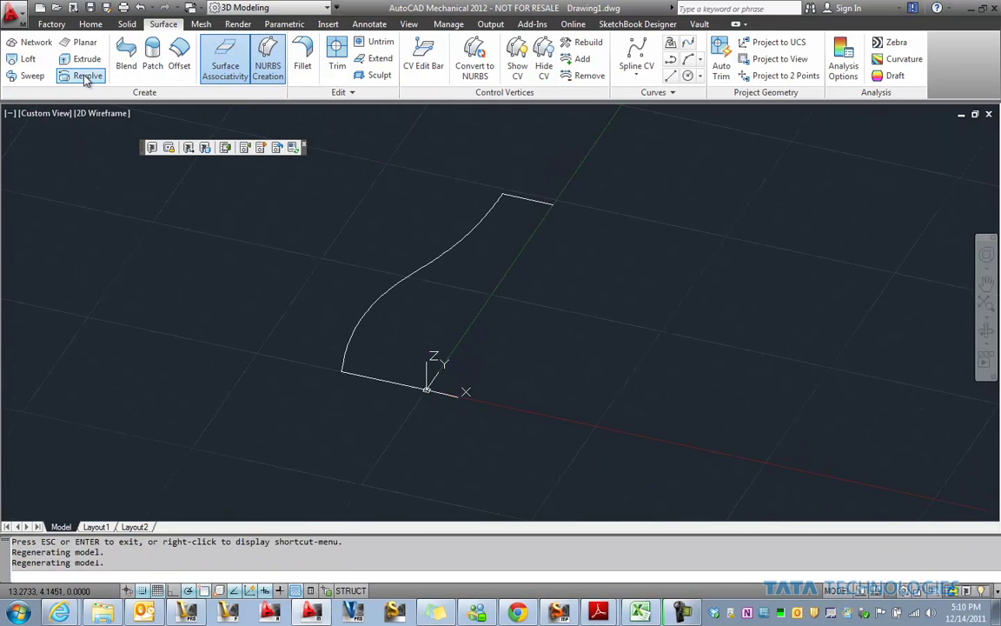
left_click(509, 195)
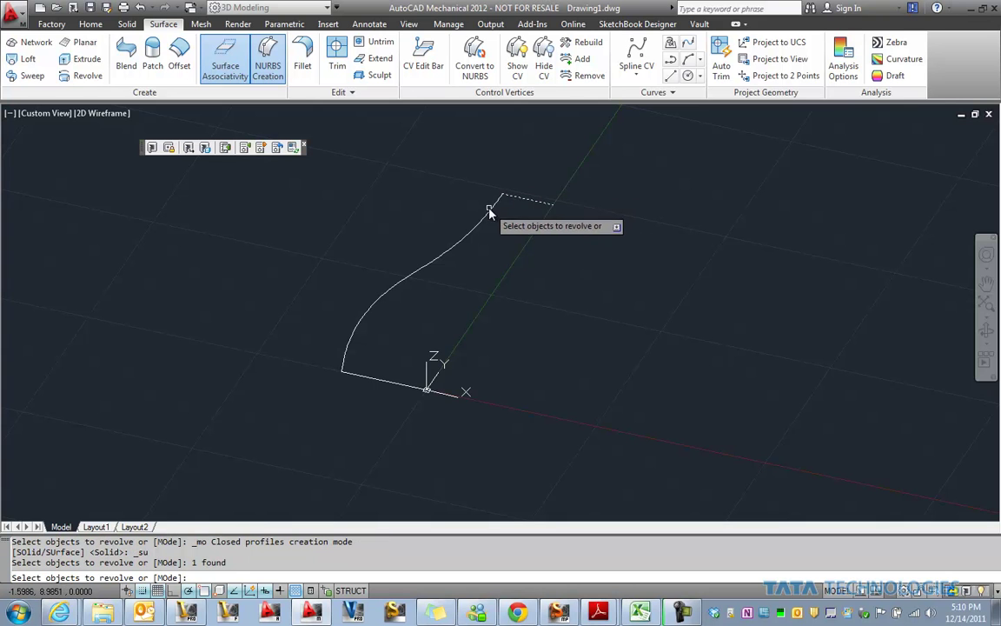
left_click(473, 229)
left_click(362, 376)
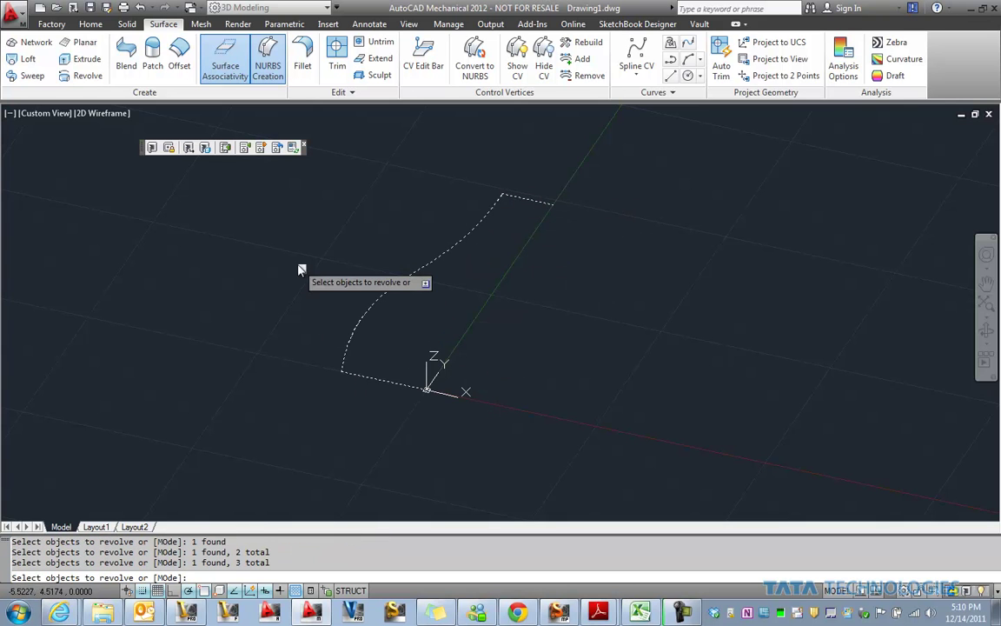
right_click(299, 265)
left_click(319, 270)
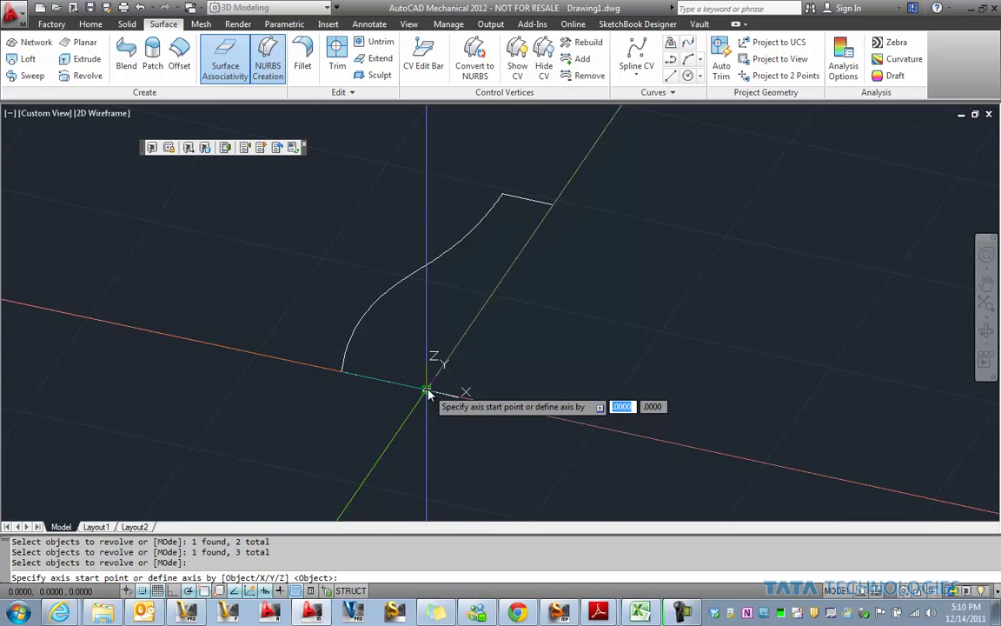
- Revolve the profile 90° about the Y axis, then select the end and curved surfaces
left_click(426, 388)
left_click(486, 303)
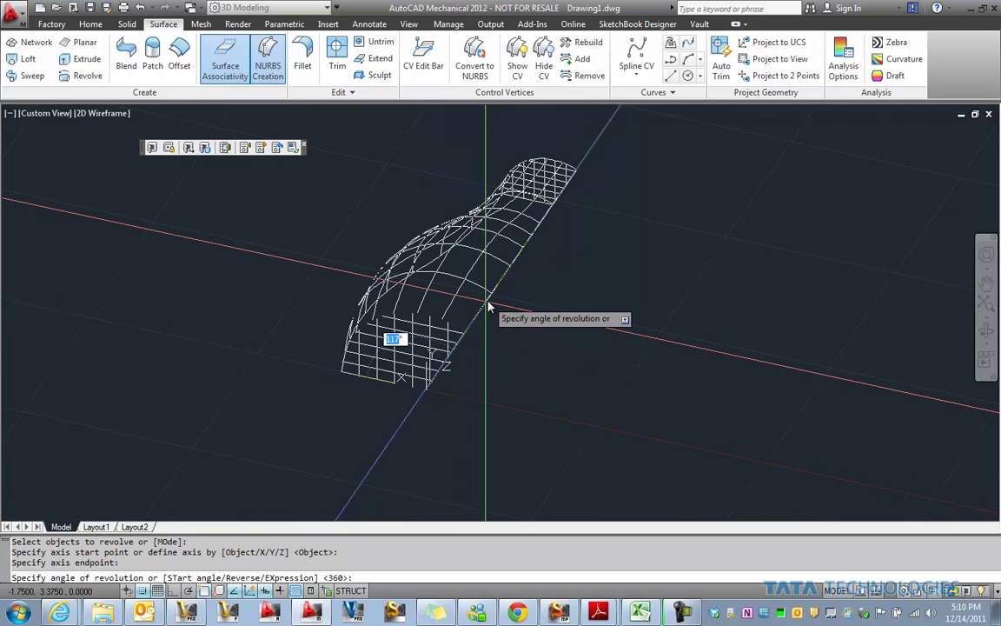
type("90")
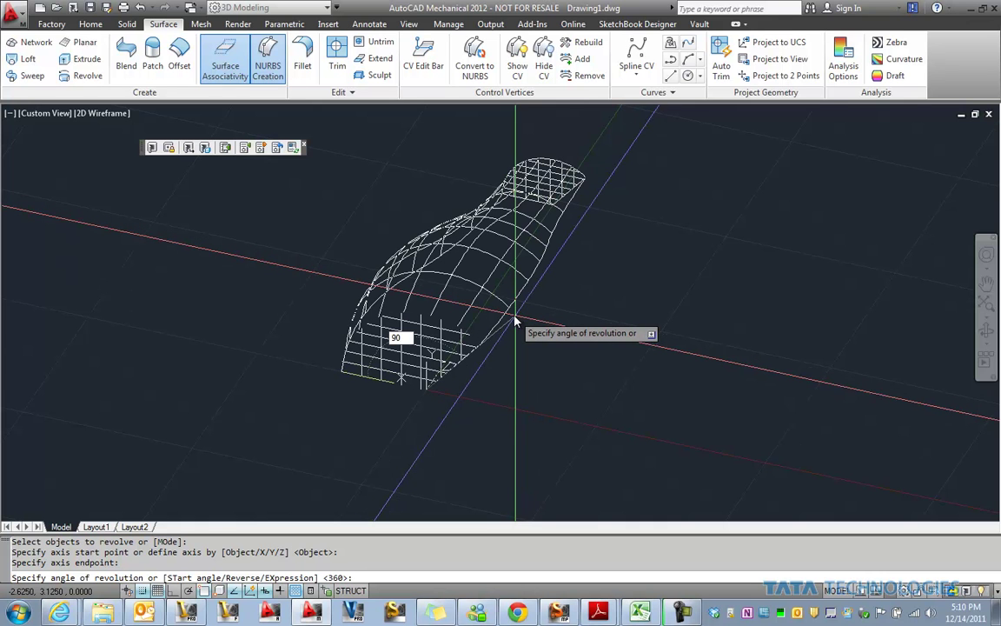
key("Return")
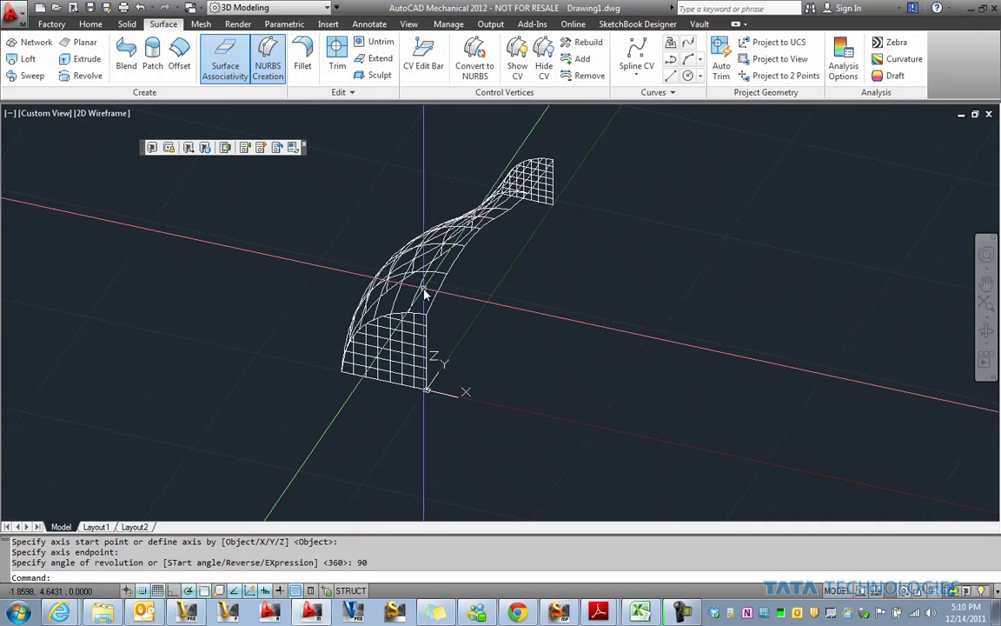
left_click(408, 346)
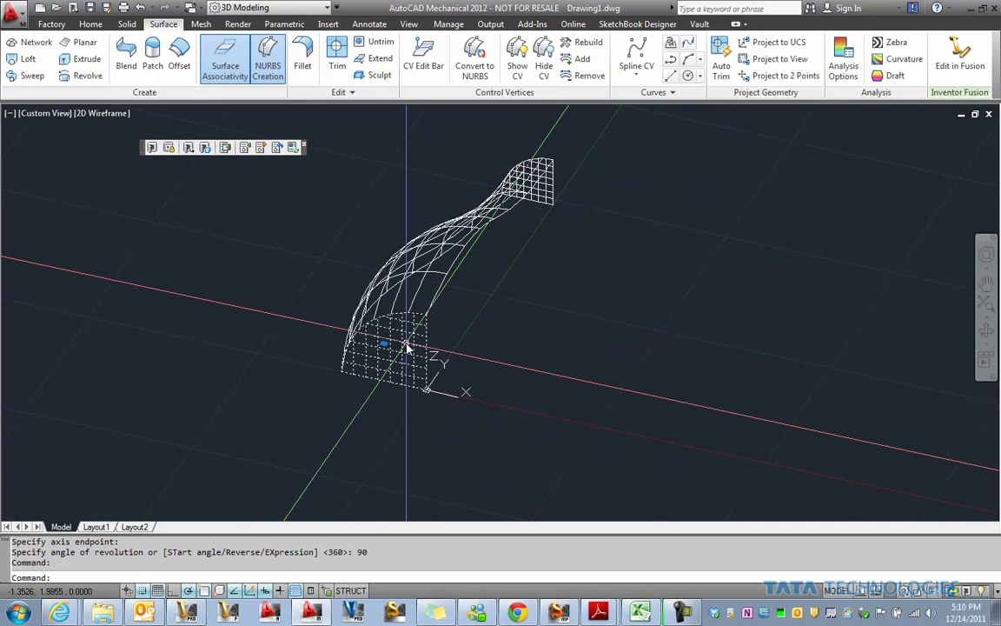
left_click(444, 260)
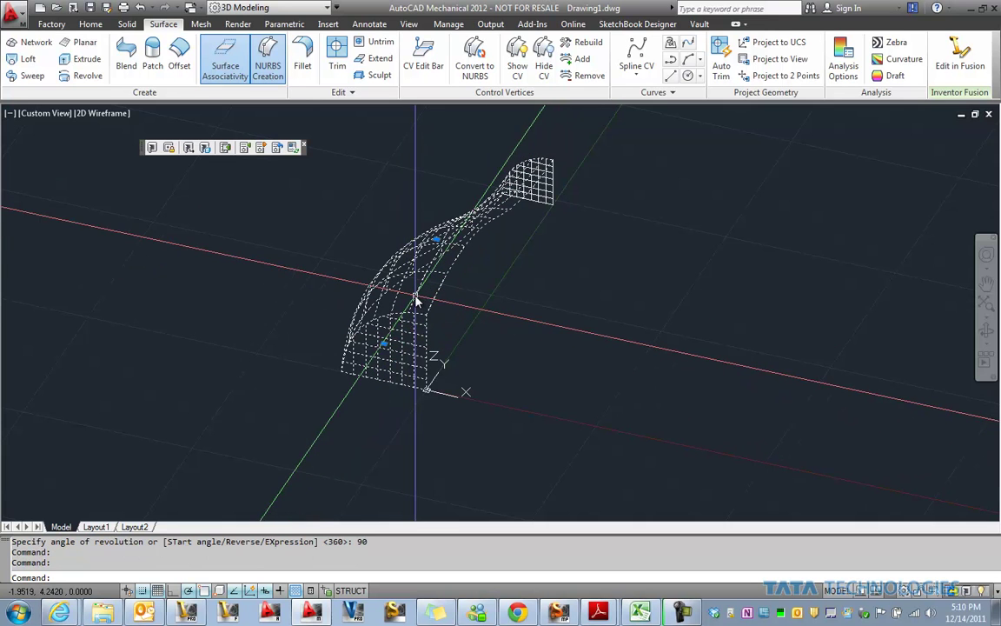
- Add the top end patch to the selection and send all surfaces to Inventor Fusion with Edit in Fusion
left_click(548, 197)
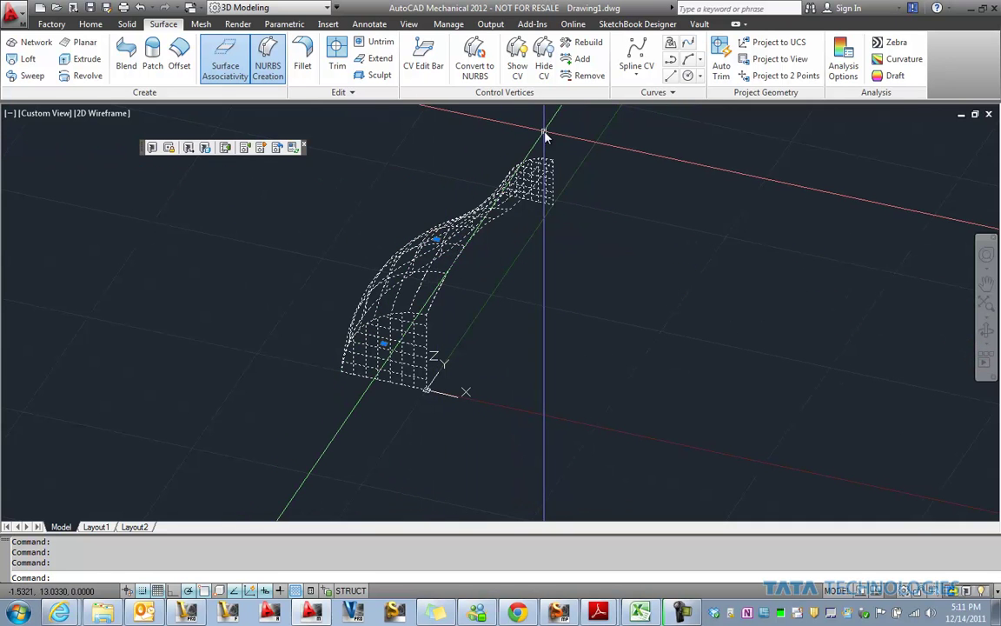
left_click(531, 23)
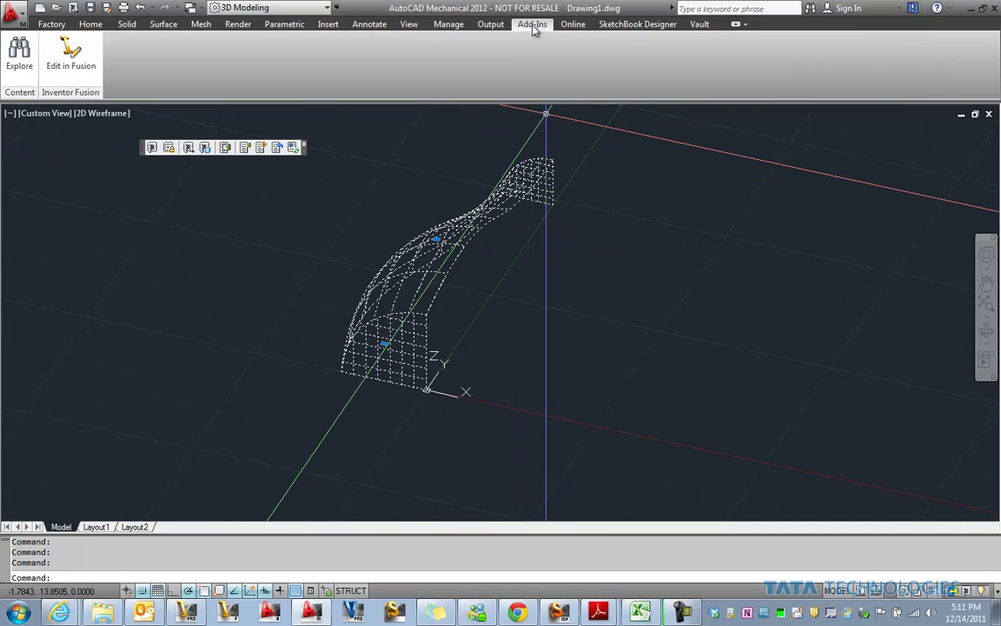
left_click(71, 54)
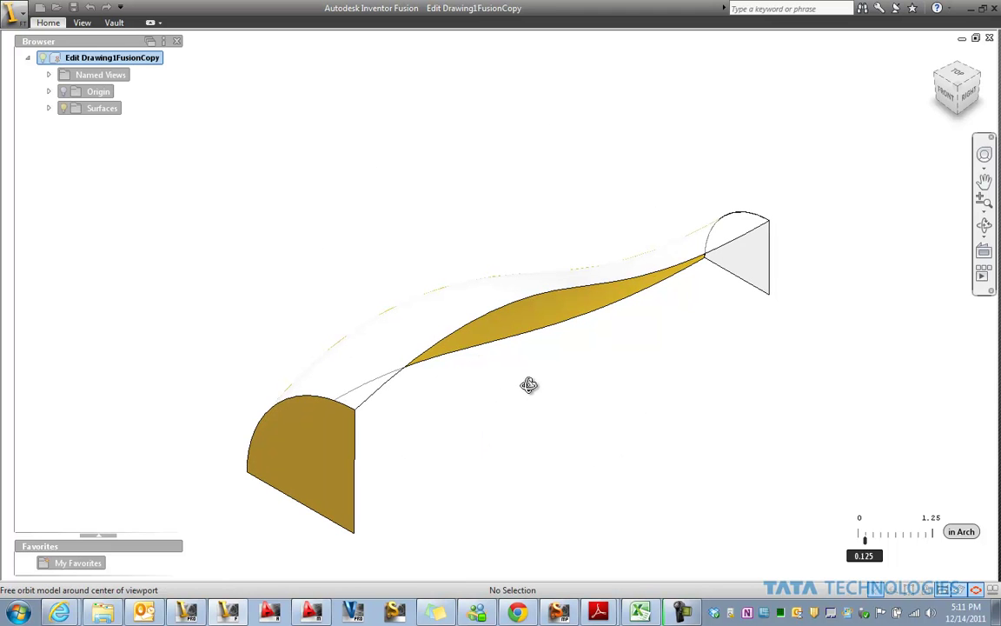
- Delete the near and far flat end faces, then select the surface's bottom edge
middle_click_drag(529, 384, 239, 402, "shift")
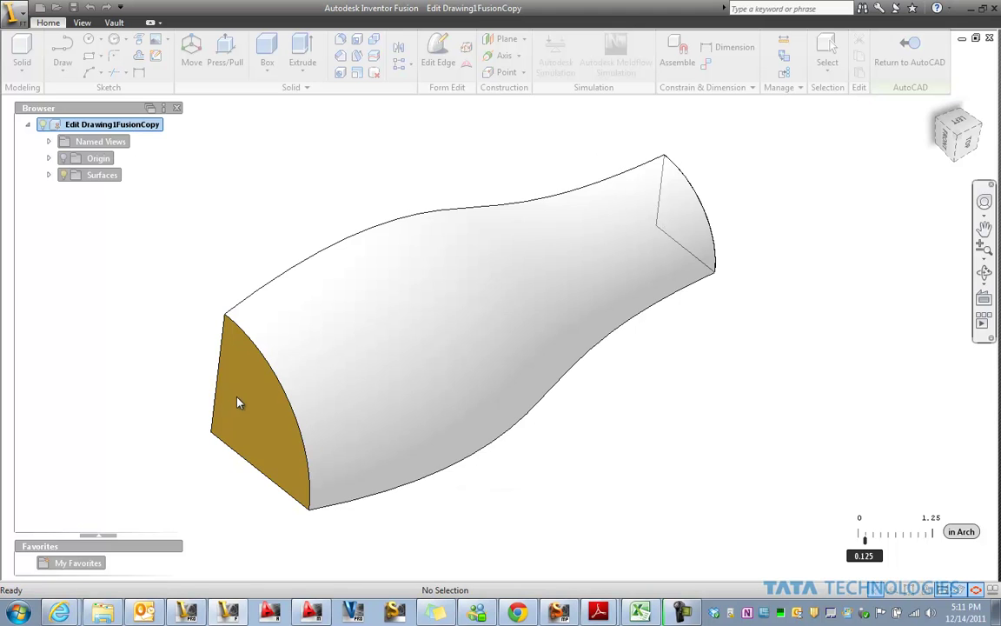
left_click(248, 417)
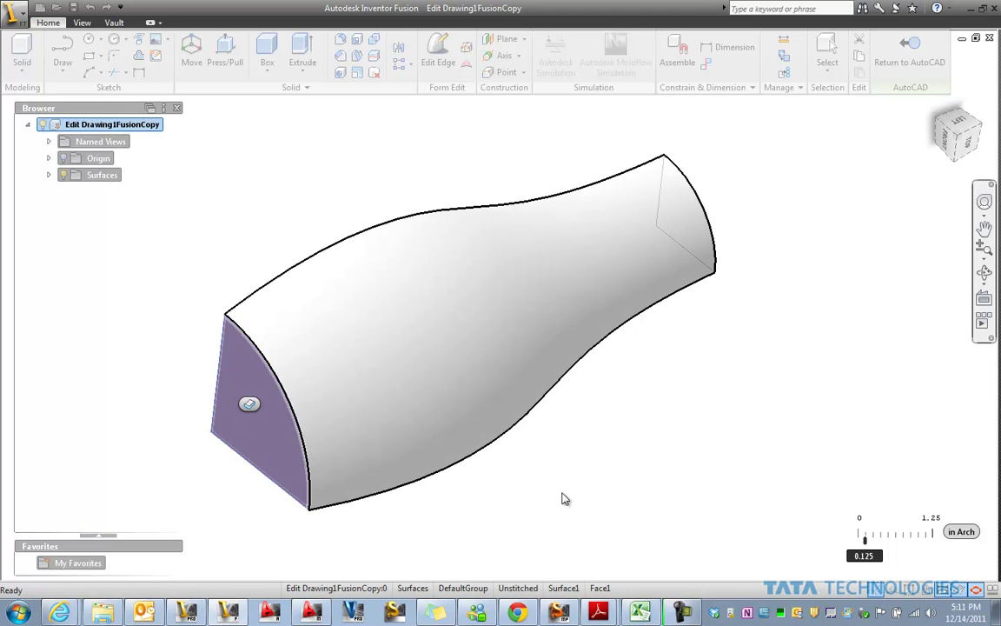
right_click(591, 497)
left_click(558, 431)
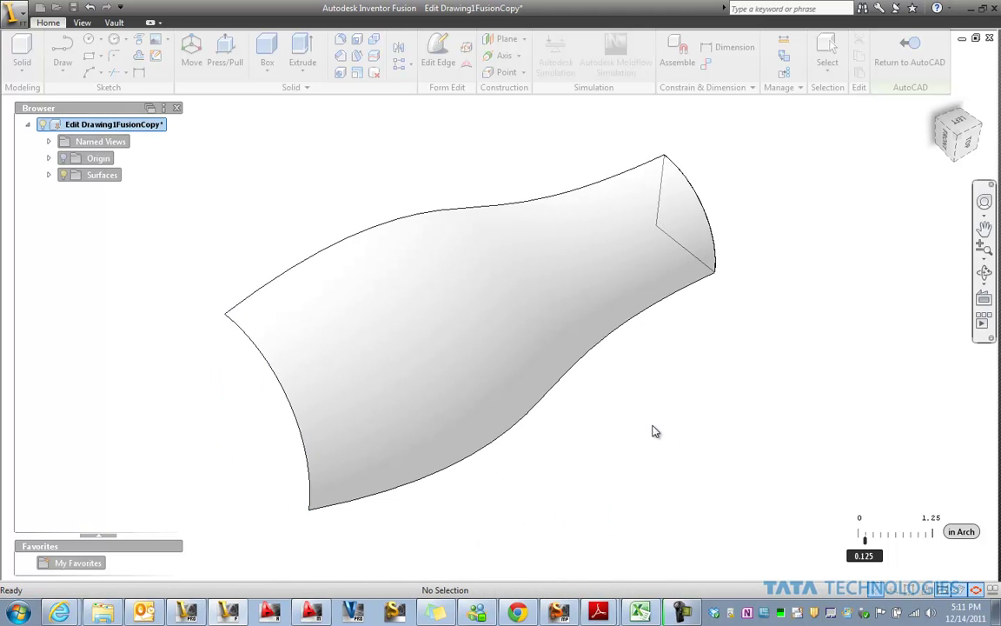
middle_click_drag(536, 308, 672, 201, "shift")
right_click(704, 131)
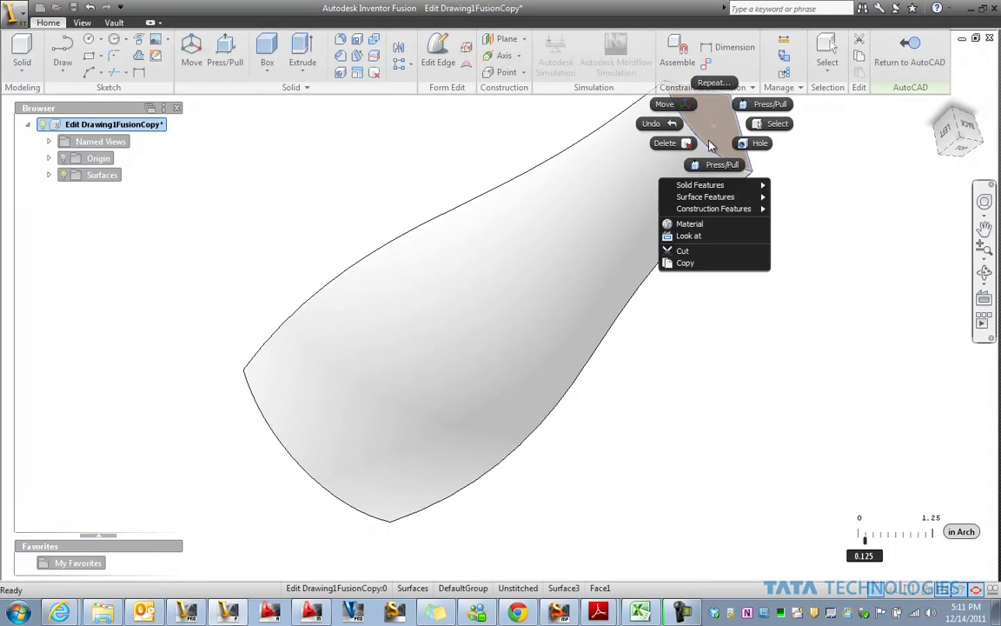
left_click(664, 145)
middle_click_drag(407, 391, 461, 417, "shift")
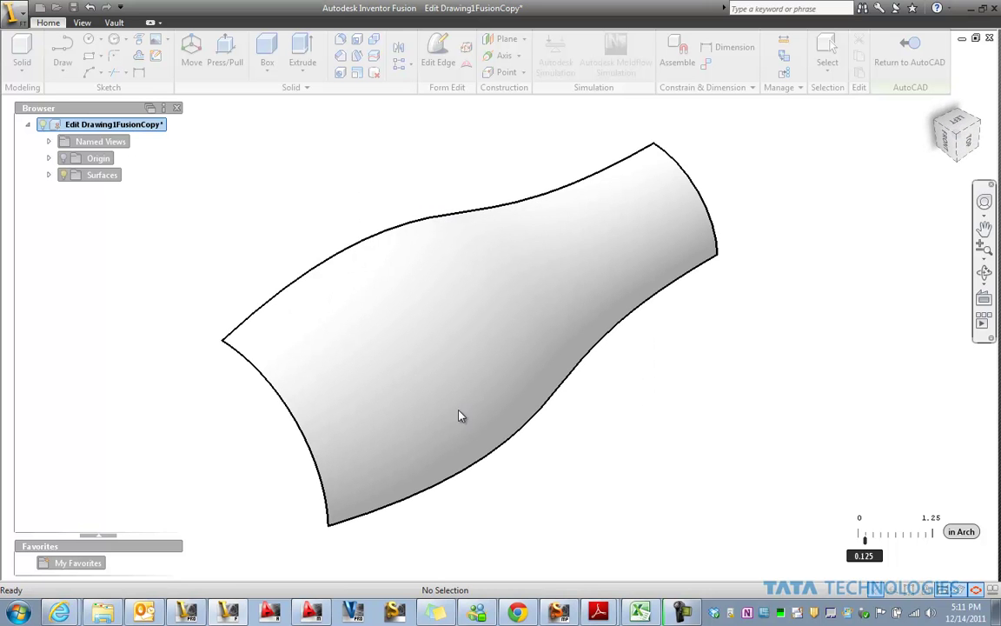
left_click(416, 498)
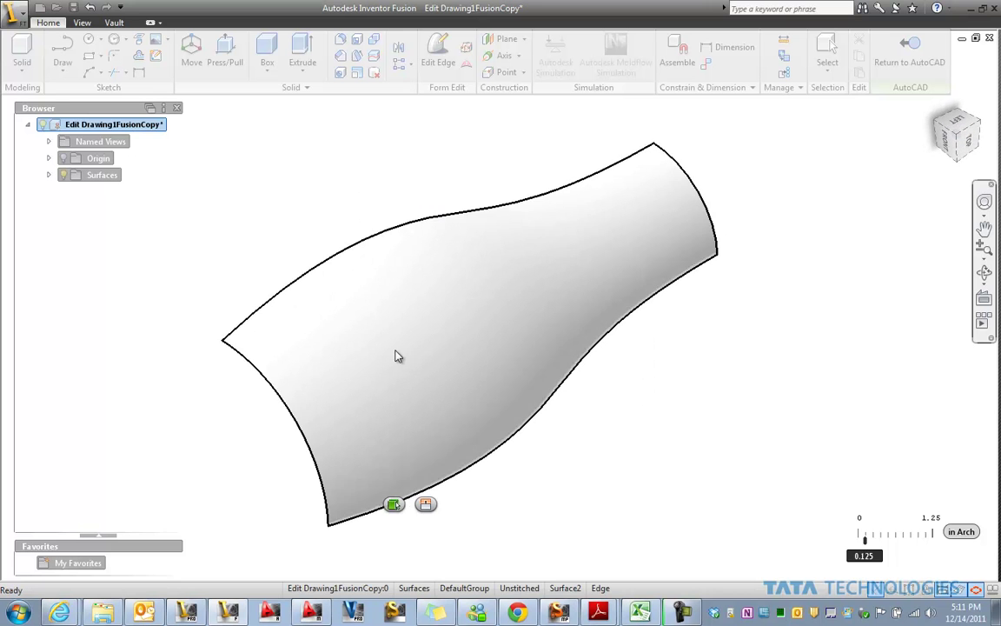
- With Edit Edge, drag two bottom-edge points to curve the lower edge more sharply
left_click(429, 50)
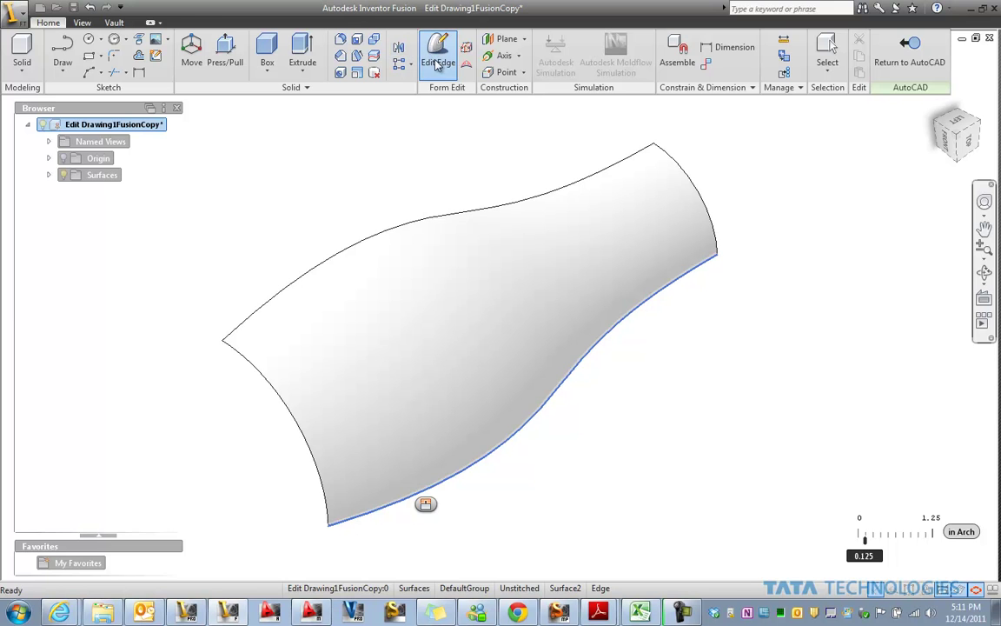
left_click(461, 473)
left_click(477, 483)
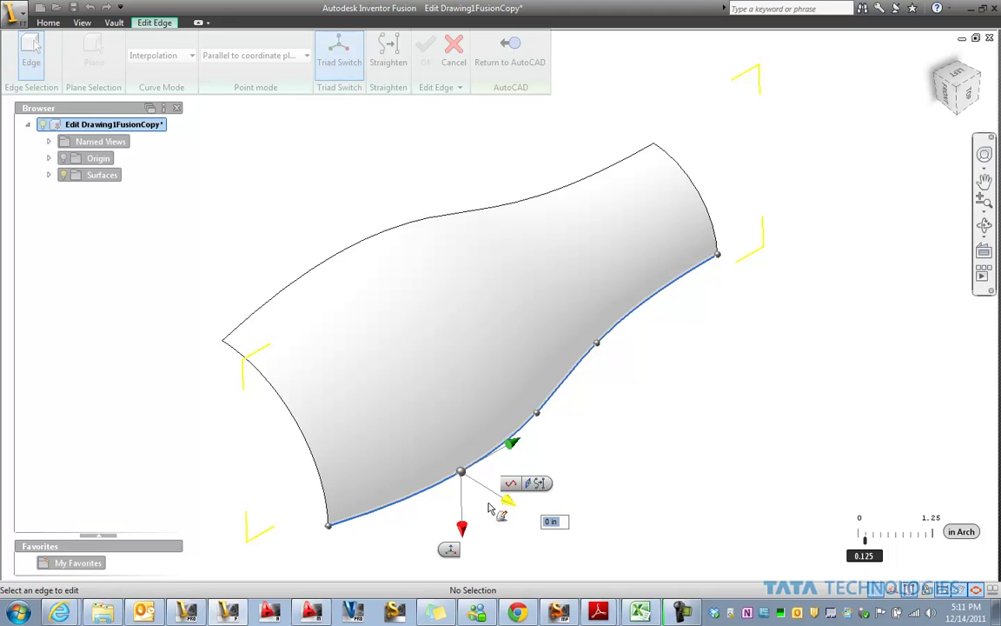
left_click_drag(508, 504, 524, 513)
left_click(598, 346)
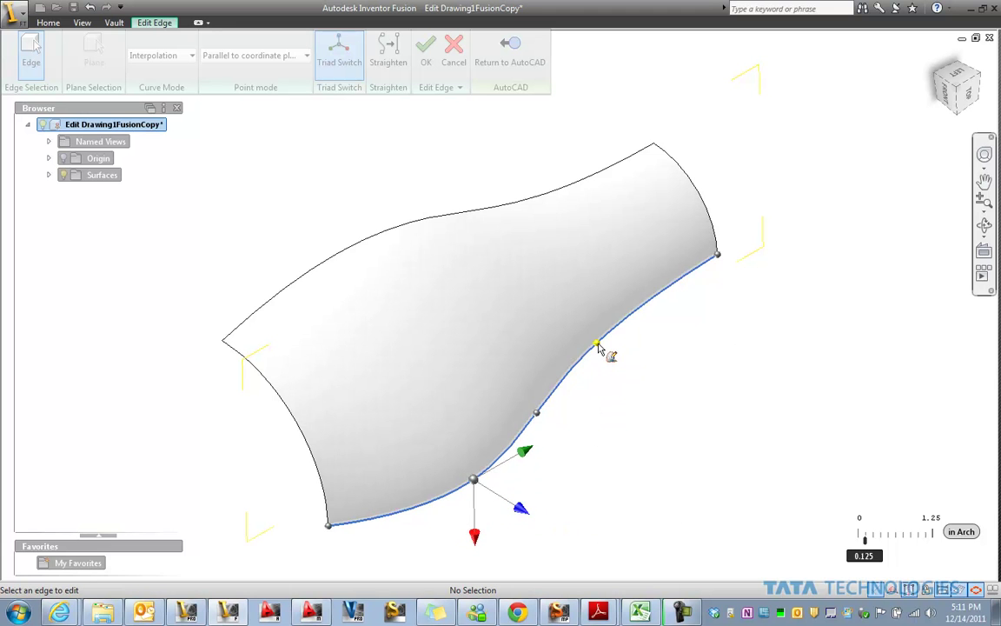
mouse_move(639, 373)
left_mouse_down()
mouse_move(653, 380)
mouse_move(626, 365)
left_mouse_up()
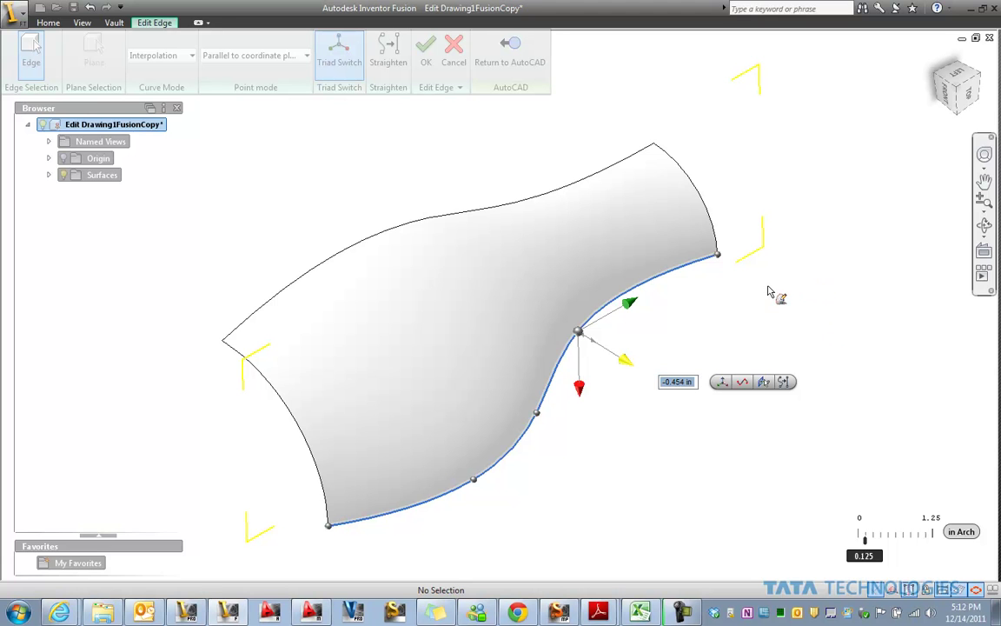
- Pull two top-edge points downward so the upper edge dips near the middle, and confirm
left_click(348, 250)
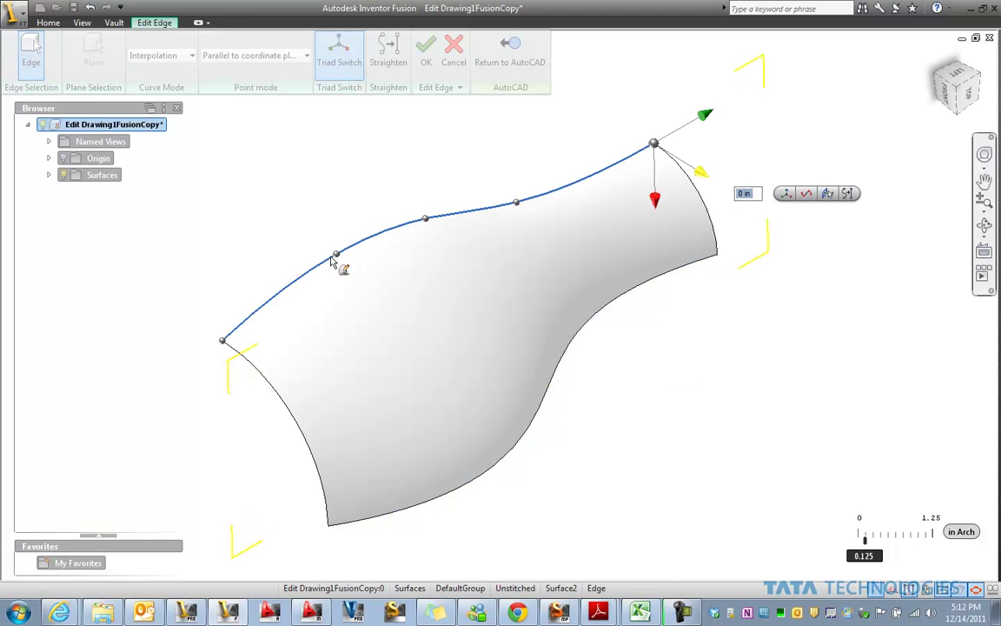
left_click(335, 255)
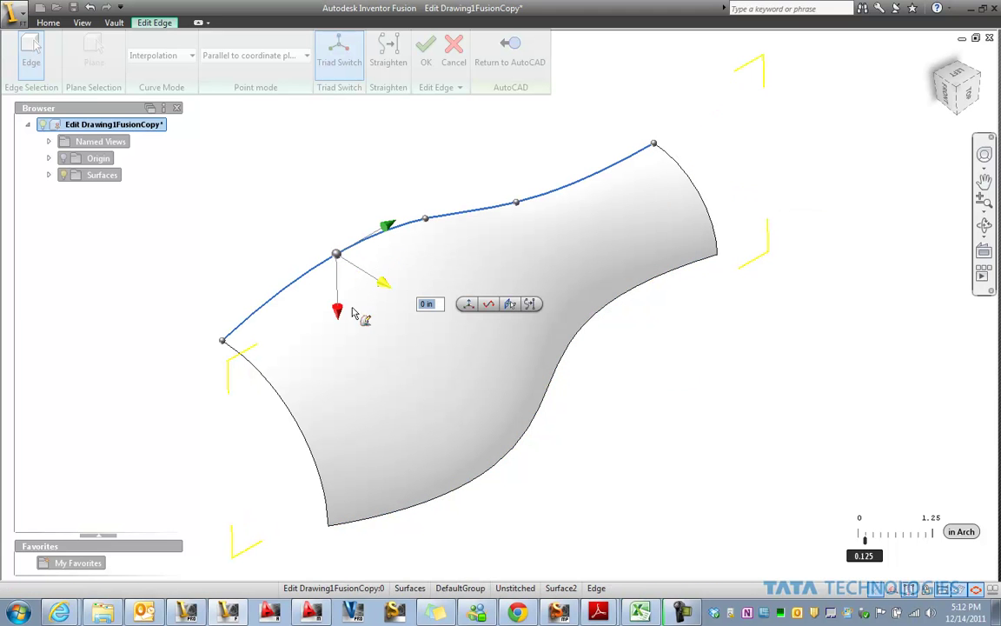
left_click_drag(339, 322, 349, 335)
left_click(516, 203)
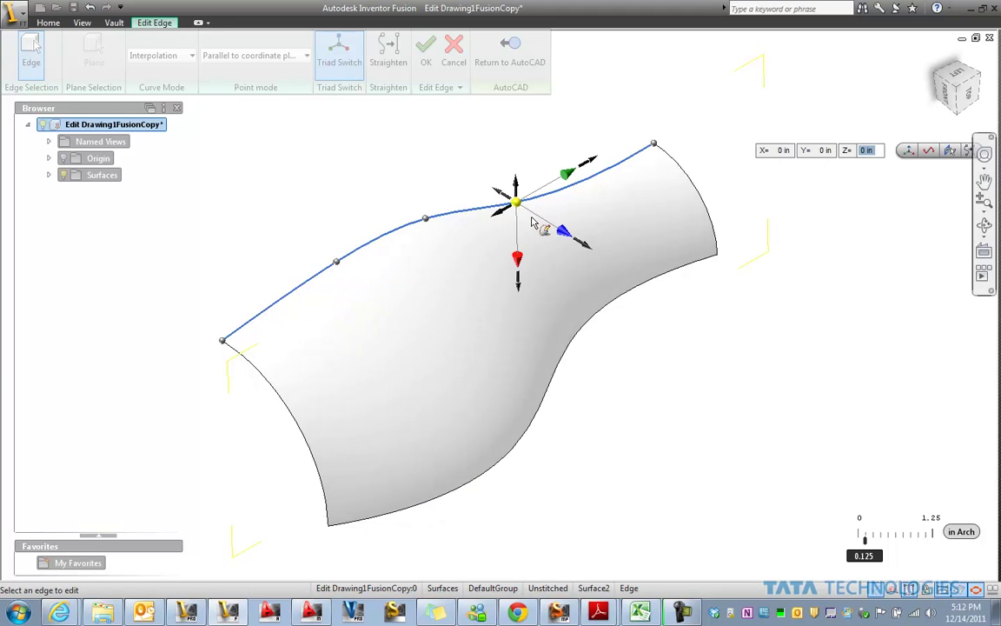
left_click_drag(569, 173, 517, 216)
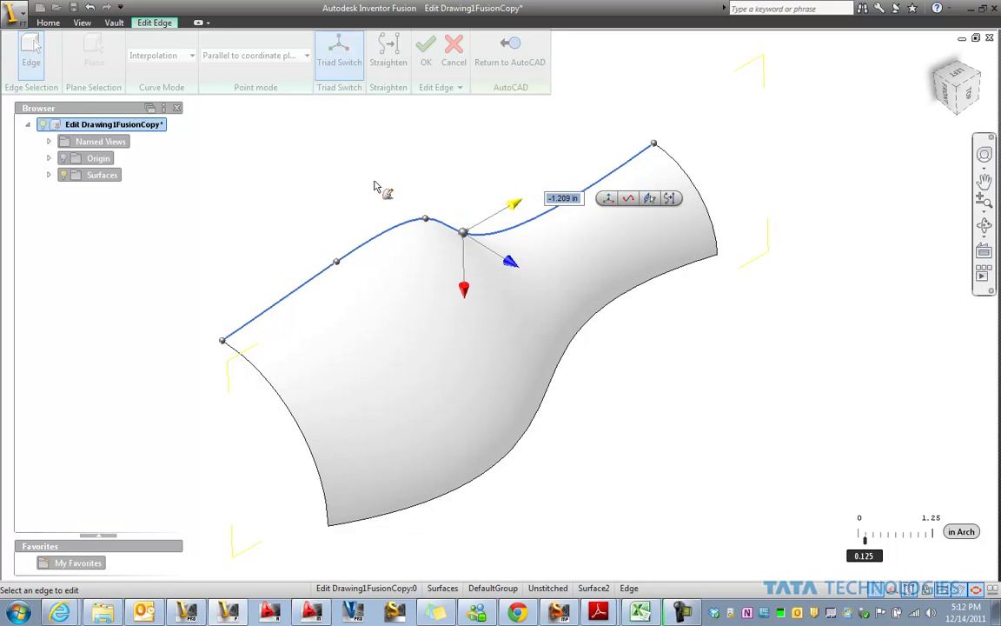
right_click(352, 205)
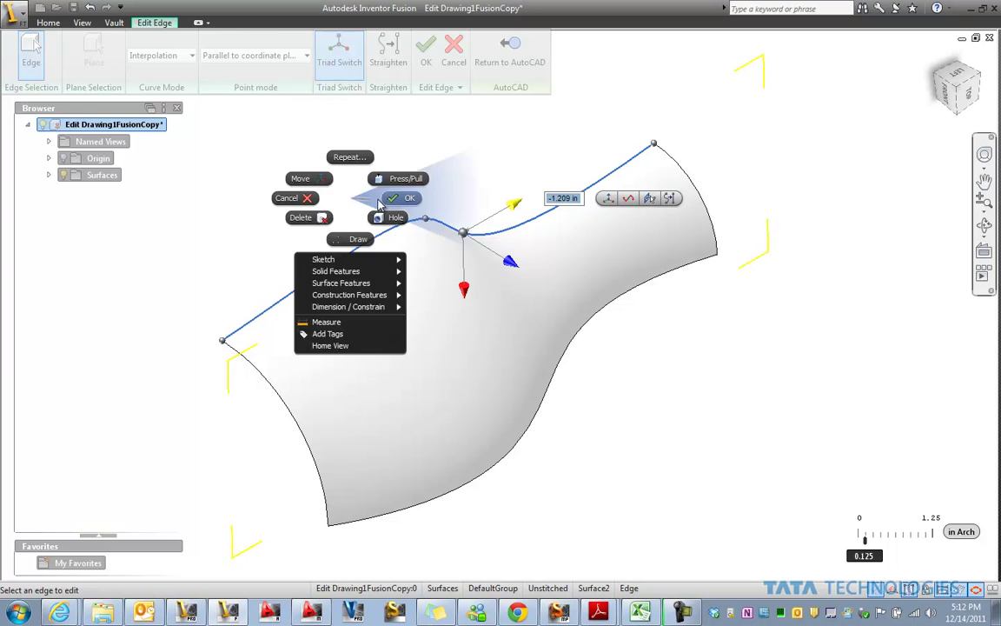
left_click(398, 214)
- Orbit to the front view and drag a bottom-edge control point with Edit Edge
key("F4")
left_click_drag(435, 383, 404, 425)
key("Escape")
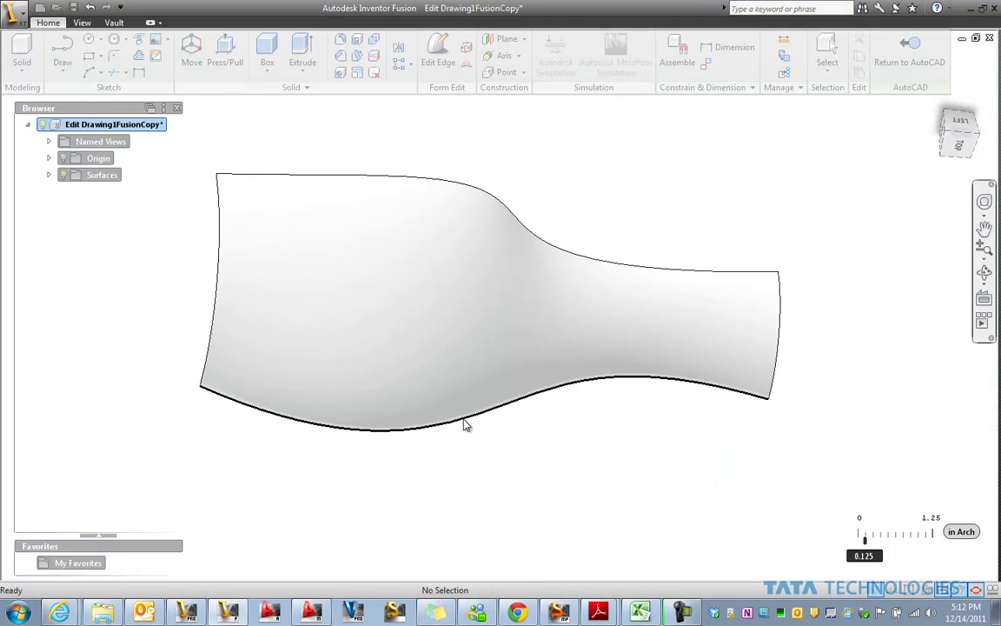
left_click(467, 426)
left_click(438, 52)
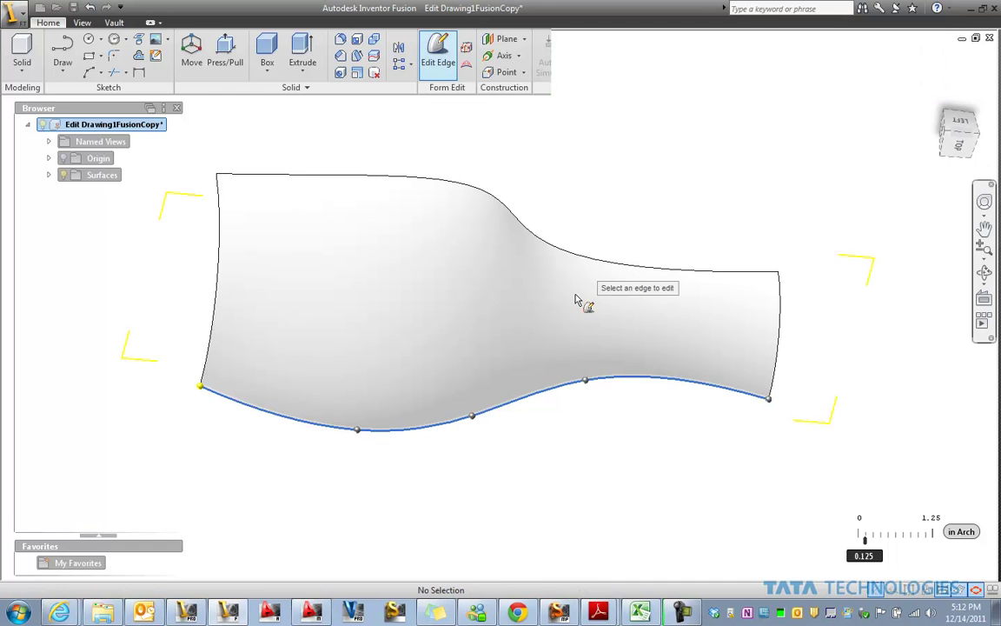
left_click(589, 384)
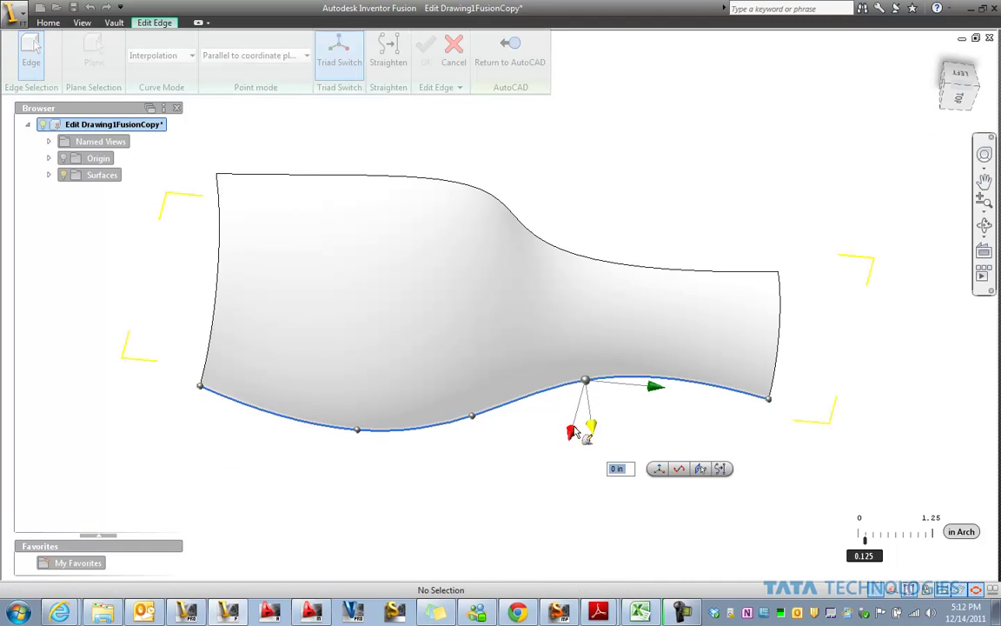
left_click_drag(573, 439, 578, 462)
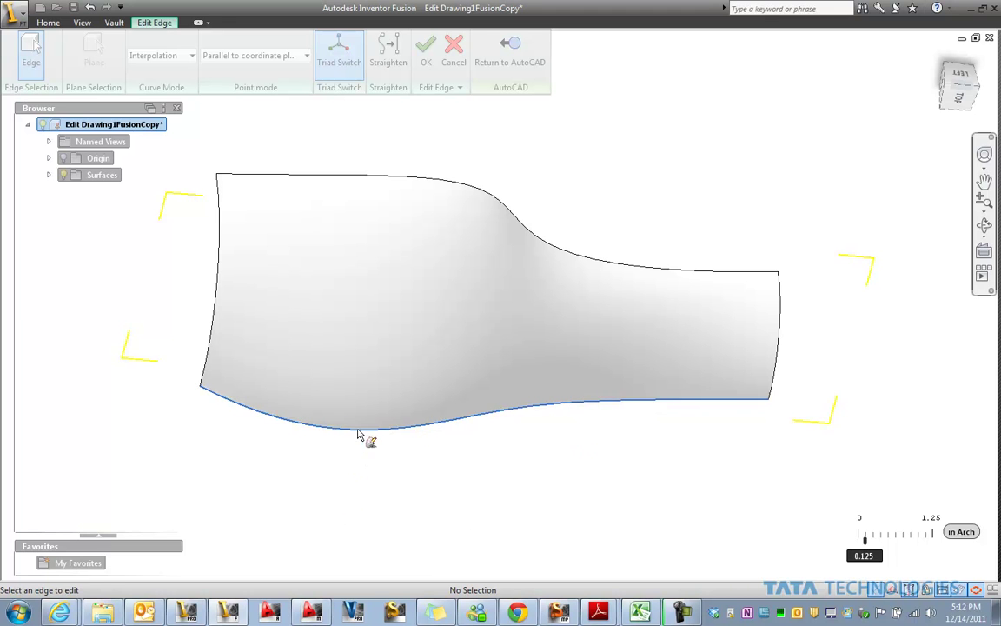
- Shift two more bottom-edge points to flatten the edge toward the narrow end, then finish
left_click(362, 435)
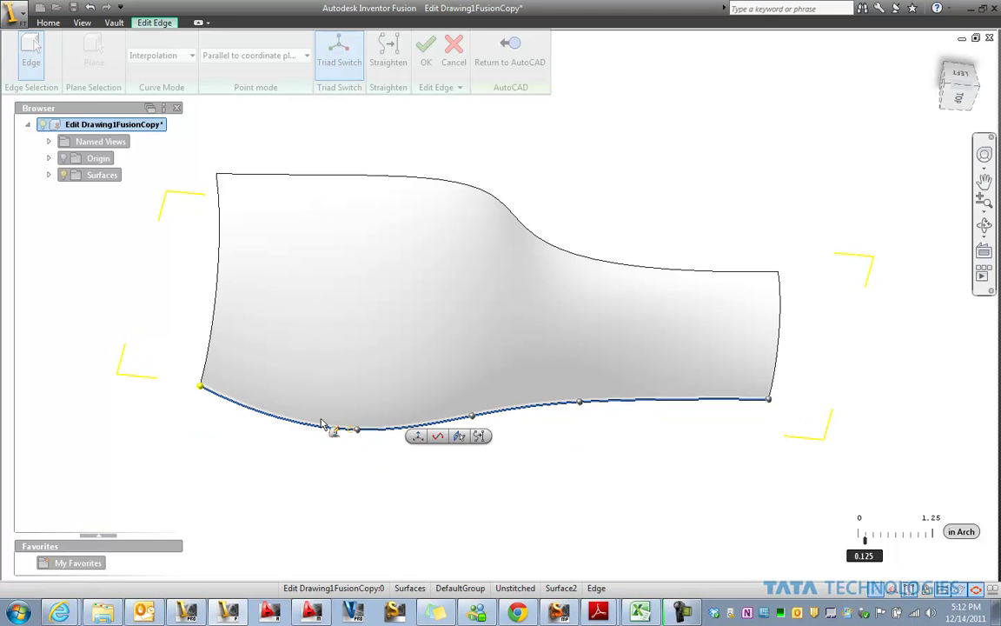
left_click(361, 434)
left_click_drag(428, 437, 398, 432)
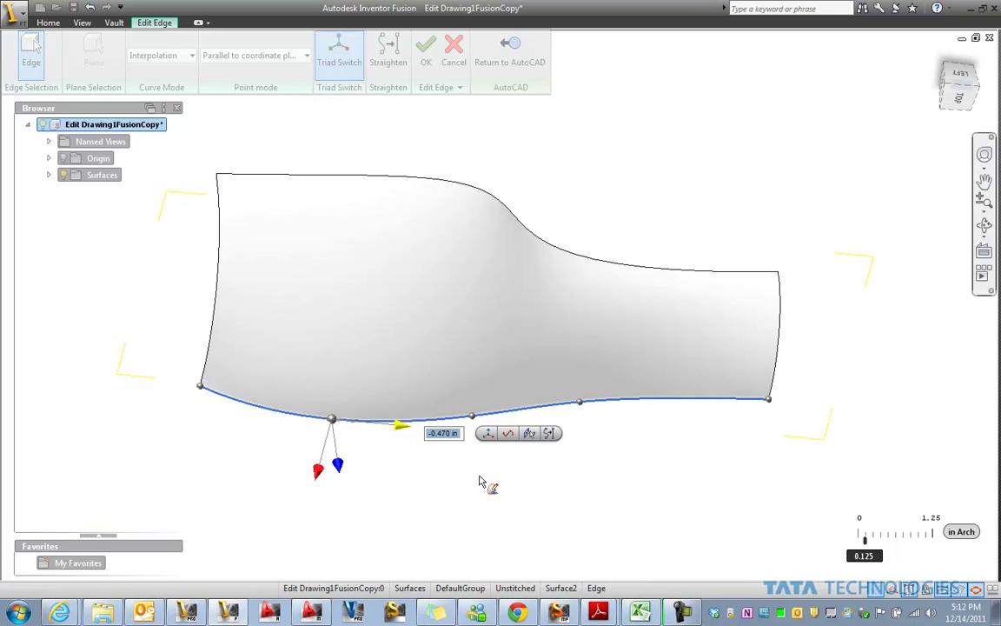
left_click(581, 404)
left_click_drag(647, 412, 708, 416)
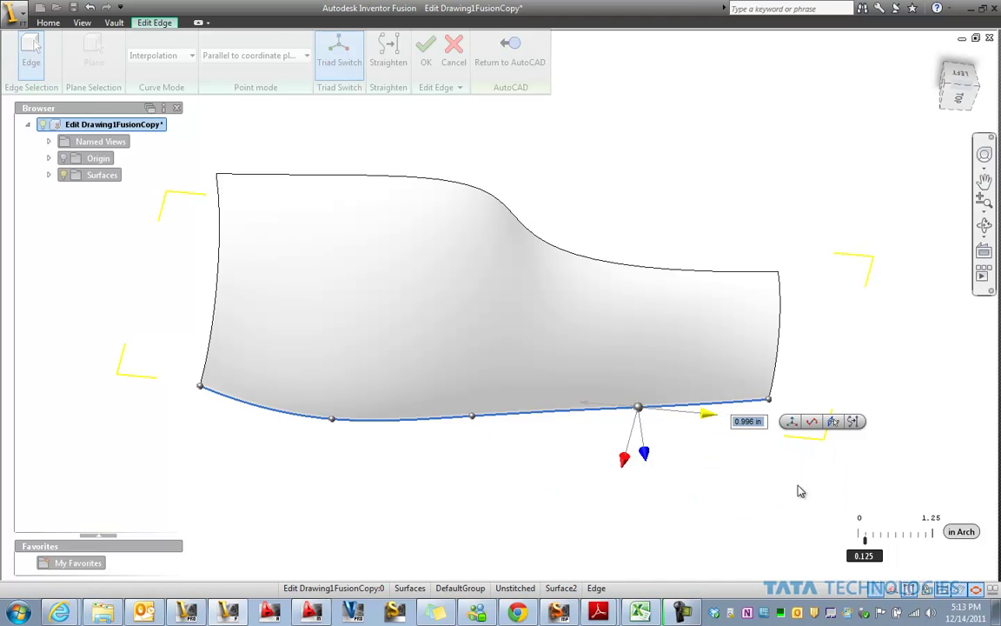
key("Return")
middle_click_drag(546, 476, 589, 483, "shift")
key("Escape")
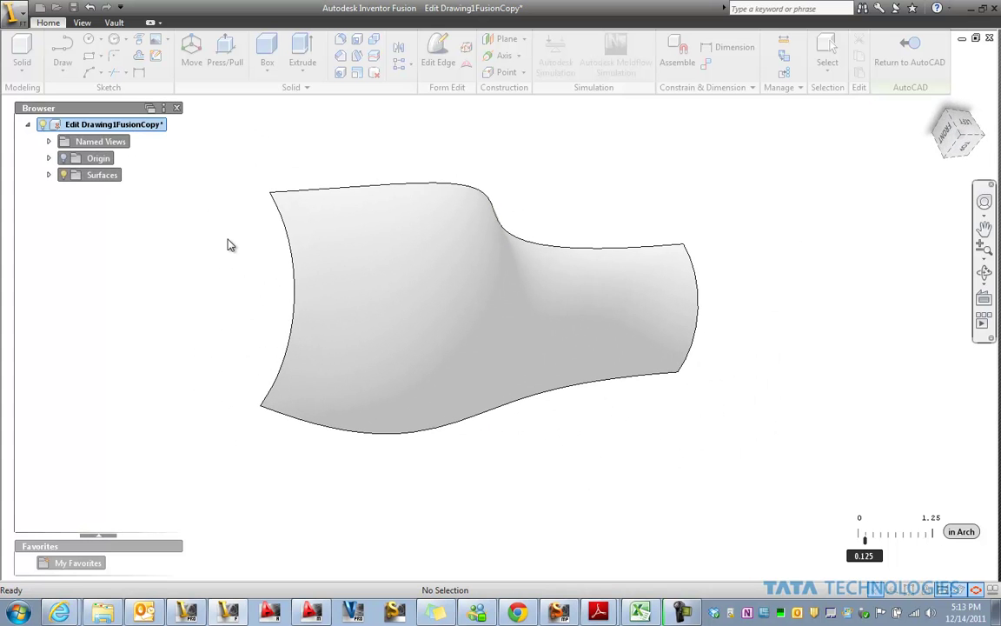
- Show the origin planes and mirror the surface across the XY plane into Mirror Pattern1
left_click(64, 159)
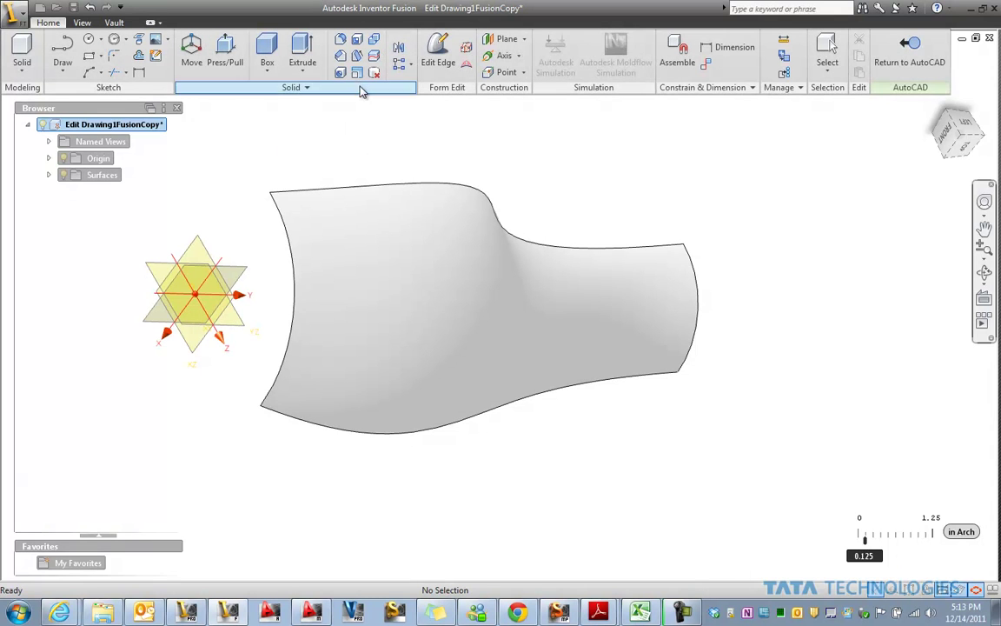
left_click(398, 47)
left_click(299, 286)
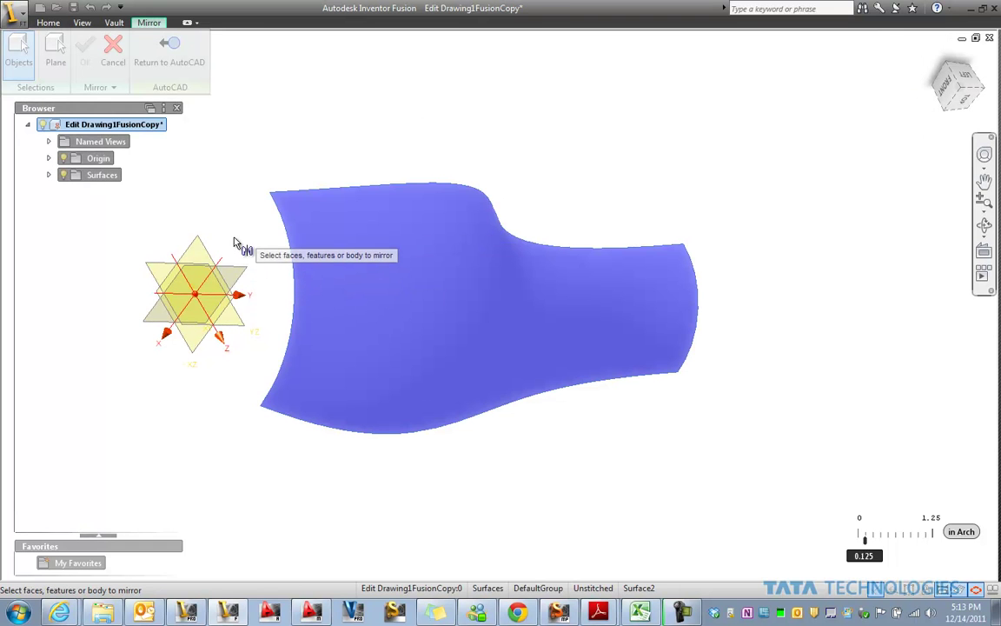
left_click(269, 273)
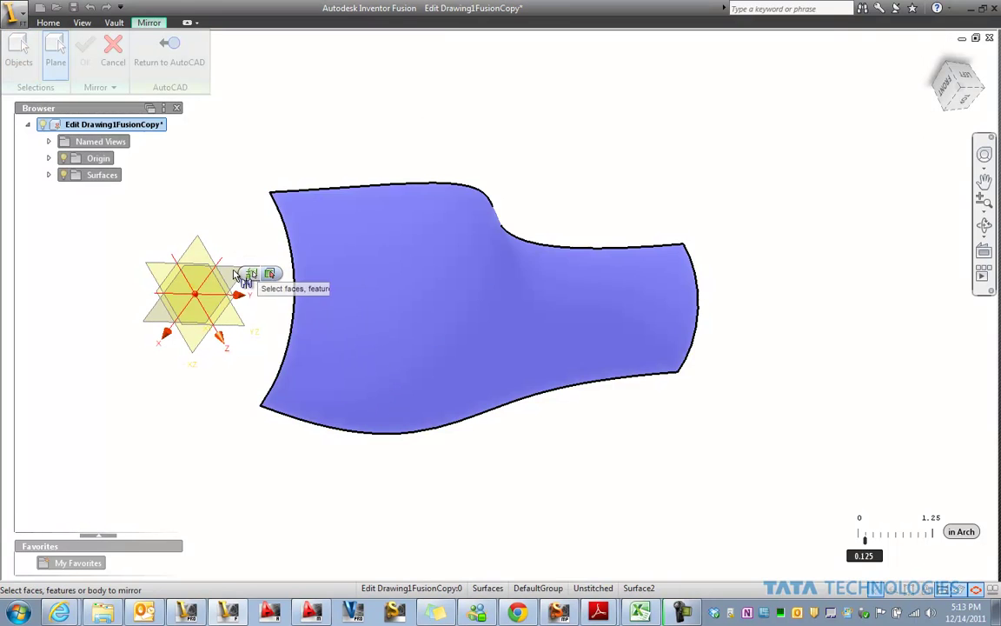
left_click(273, 275)
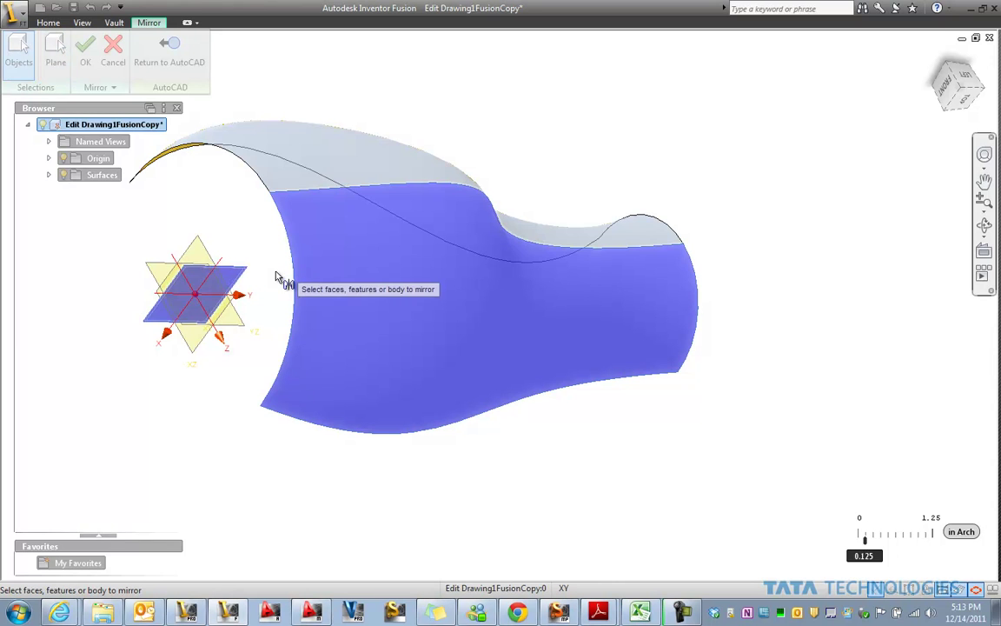
right_click(212, 200)
left_click(255, 215)
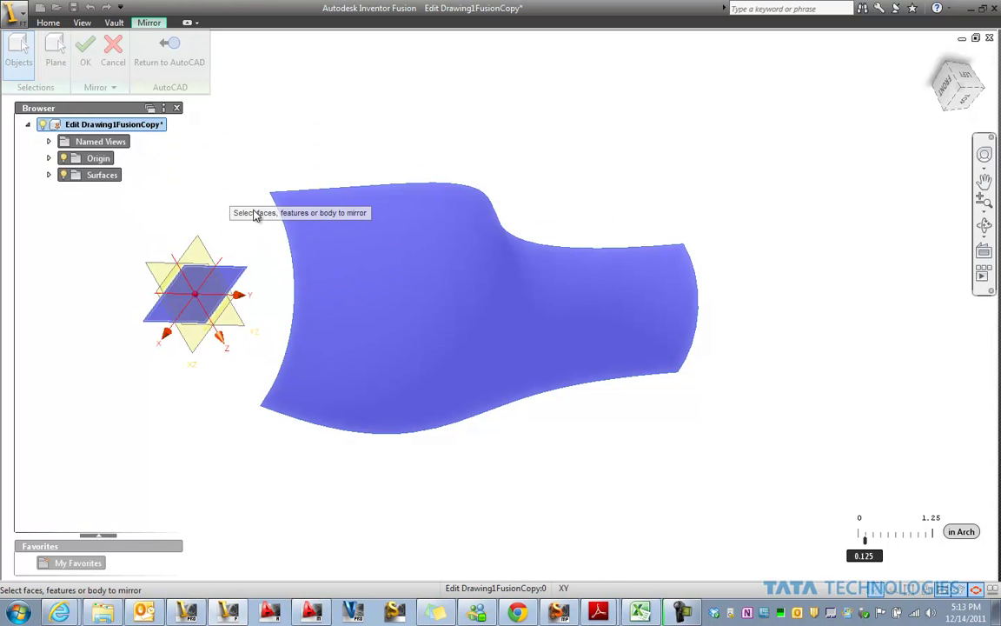
middle_click_drag(443, 458, 596, 494)
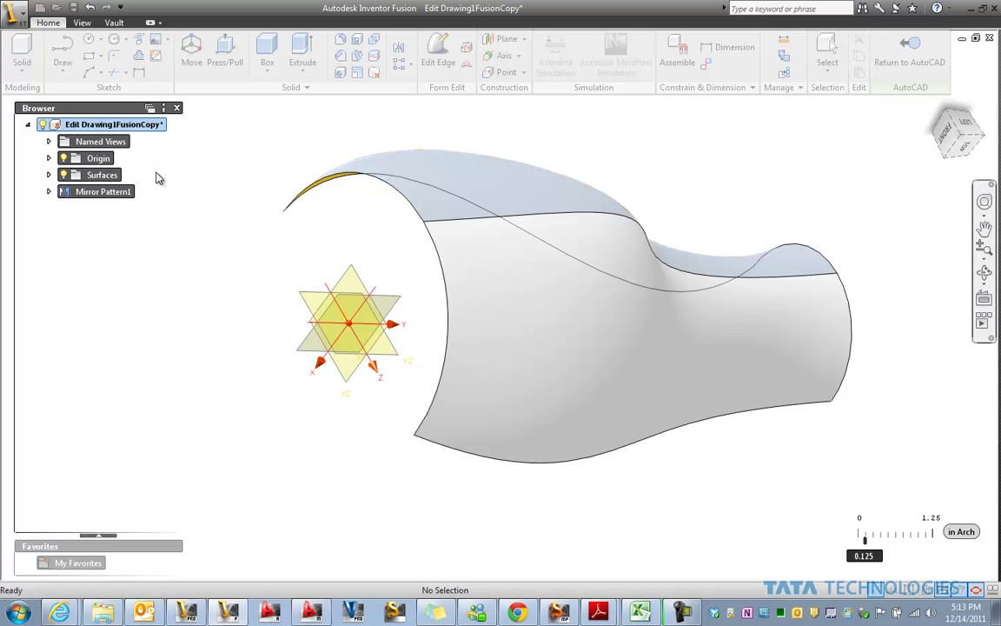
- Select the shell and switch the modeling mode from Solid to Surface
middle_click_drag(536, 273, 518, 218, "shift")
left_click(518, 217)
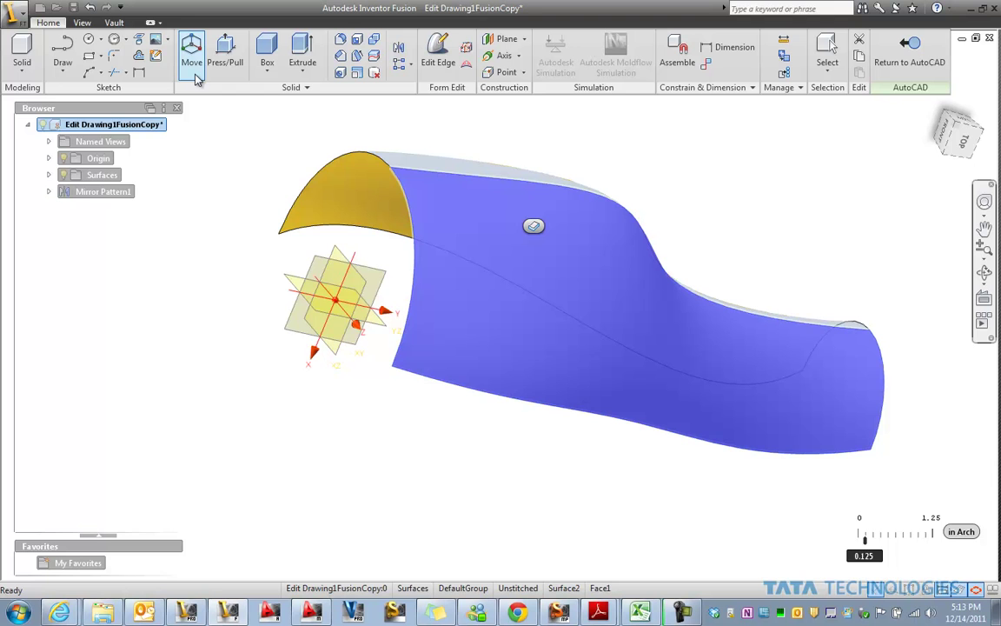
left_click(22, 68)
left_click(43, 125)
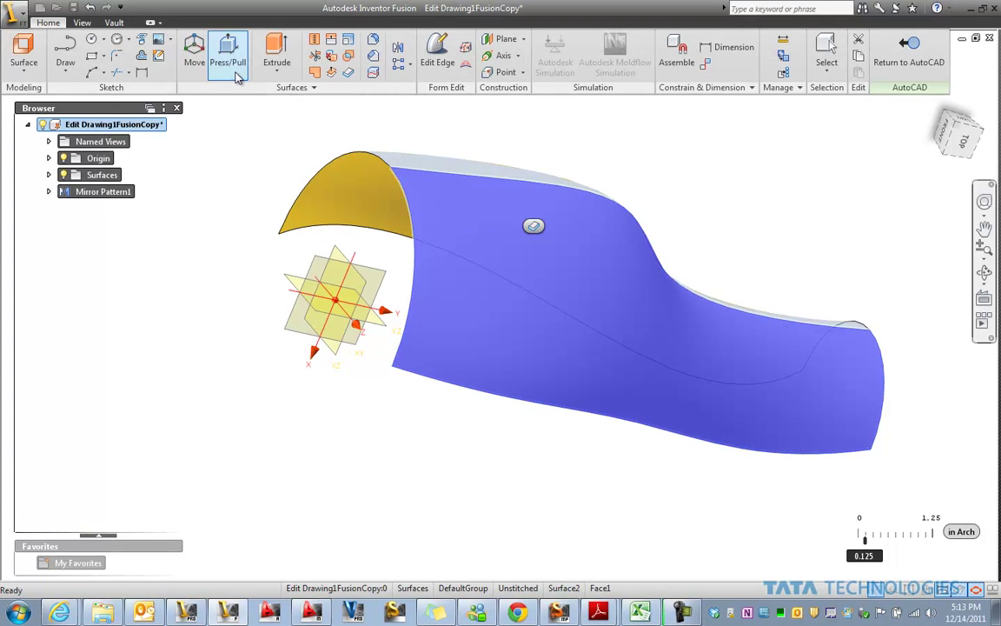
- Loft a surface from the bottom edge to the top arc with chaining turned off
left_click(273, 73)
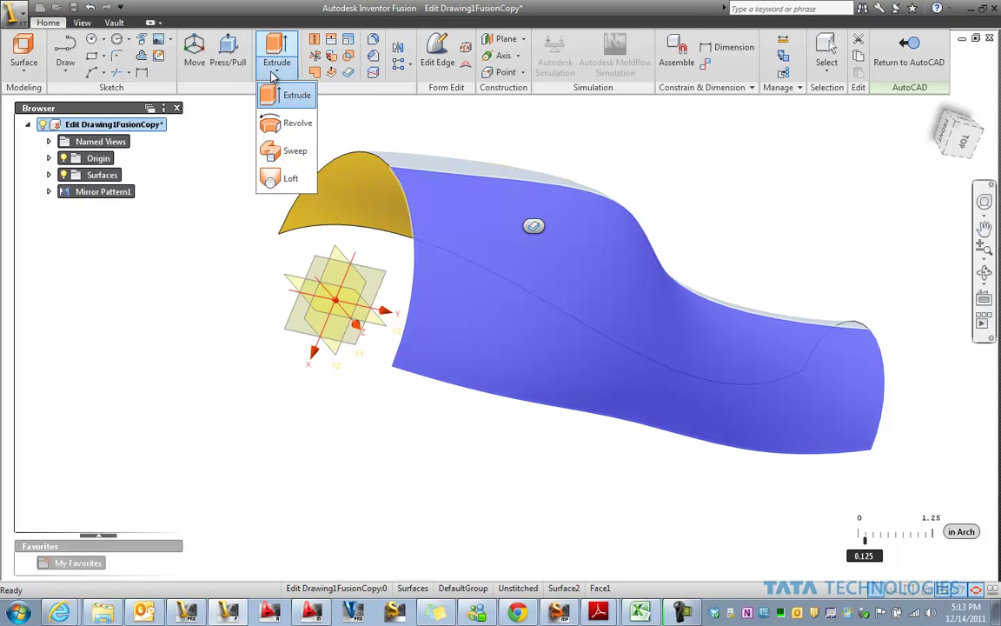
left_click(280, 177)
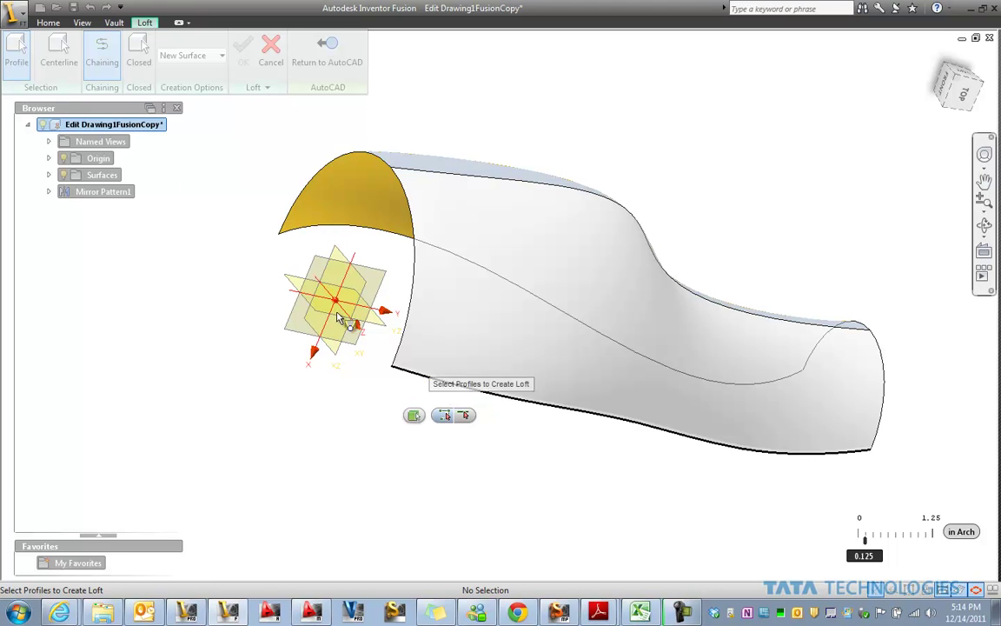
left_click(102, 53)
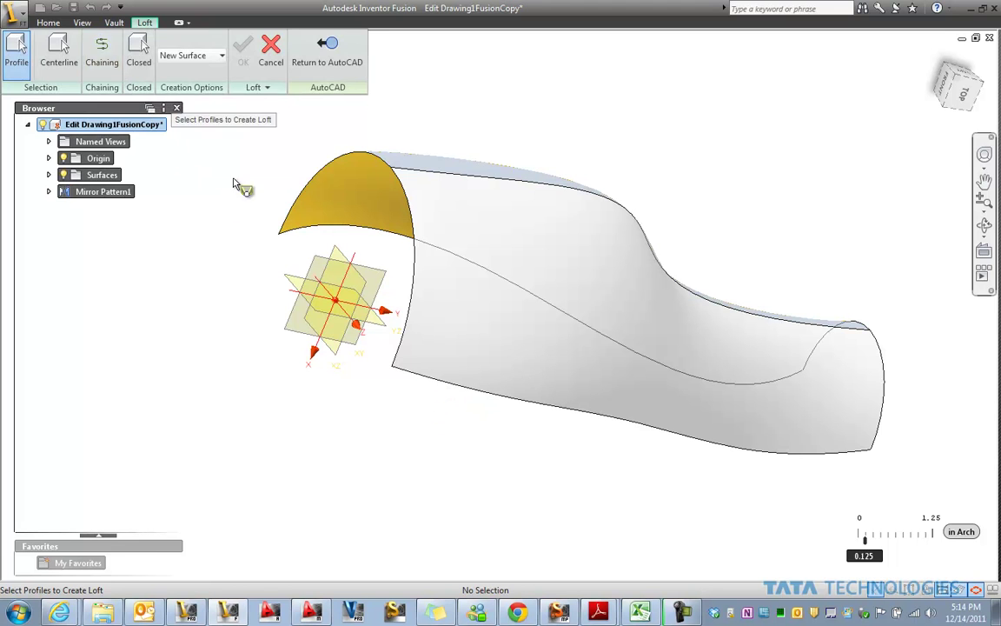
left_click(442, 389)
left_click(315, 233)
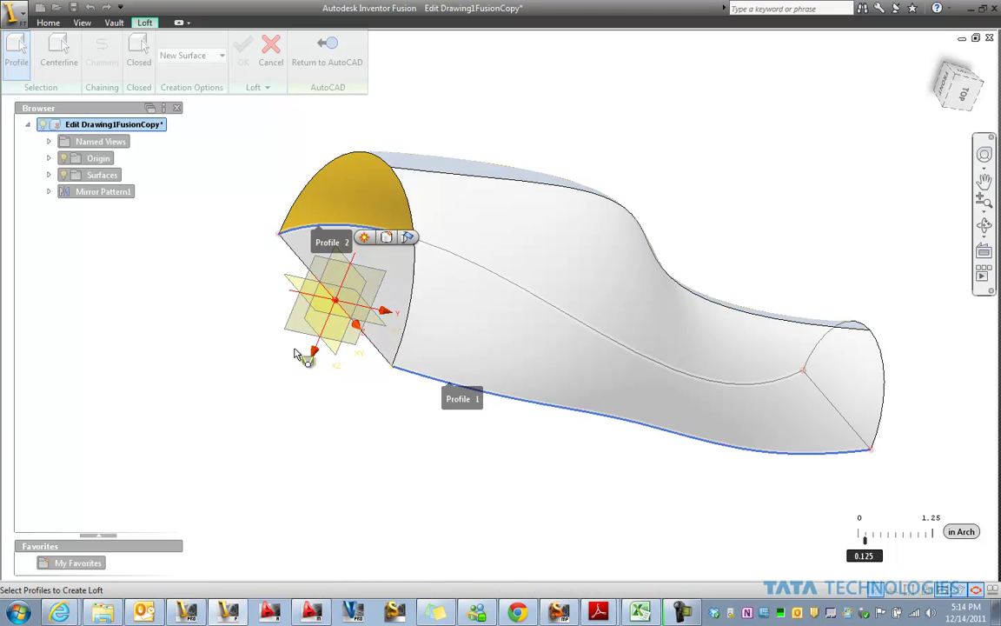
right_click(169, 313)
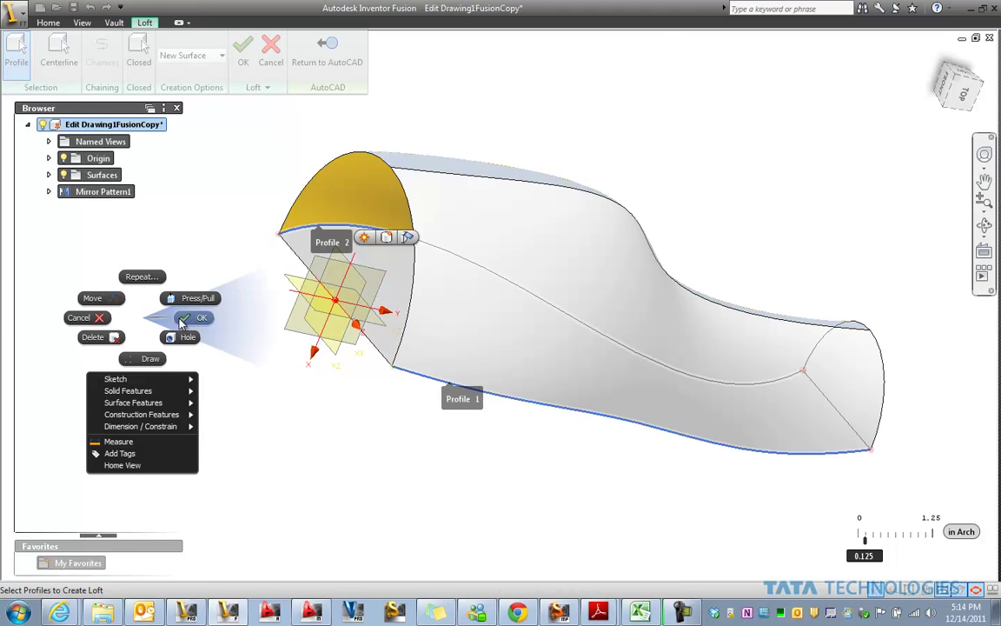
left_click(195, 318)
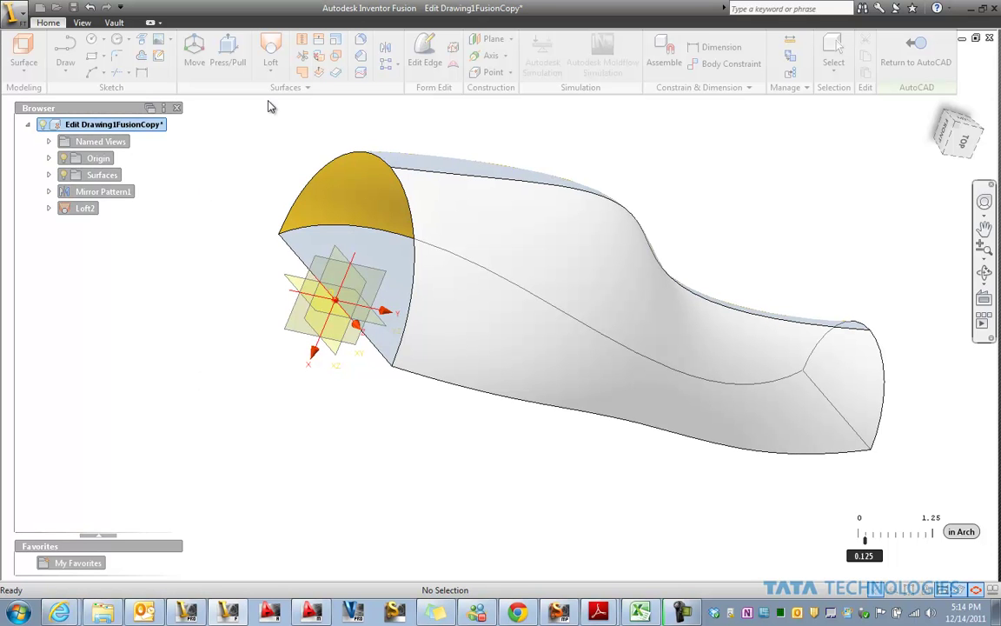
- Stitch the shell, end cap and lofted side face into one surface
left_click(302, 54)
left_click(461, 199)
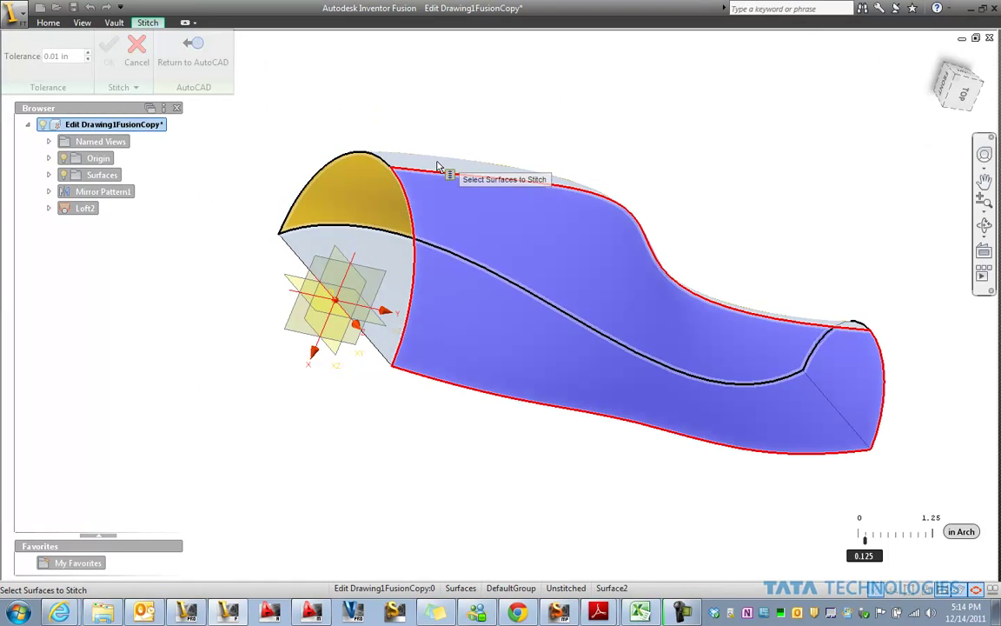
left_click(357, 187)
left_click(374, 252)
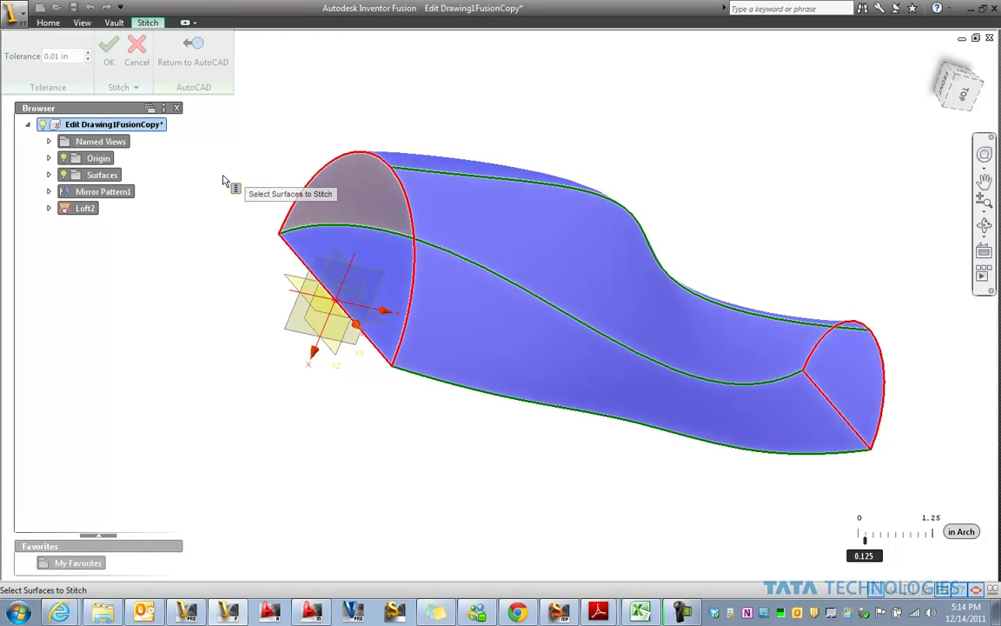
right_click(252, 178)
left_click(255, 177)
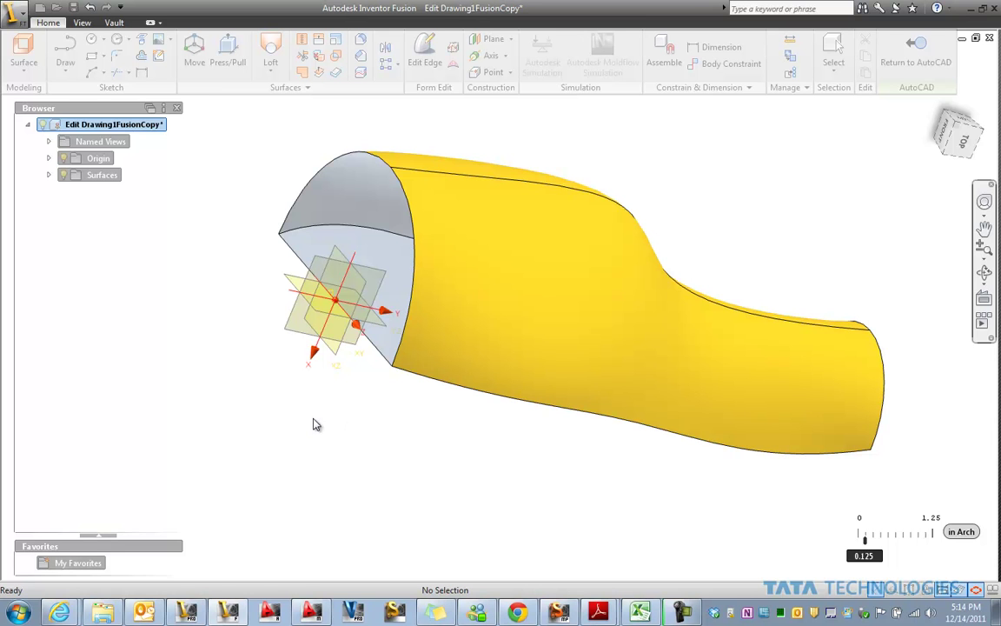
- Select all stitched faces and reverse their surface normals with Reverse Normal
left_click(444, 260)
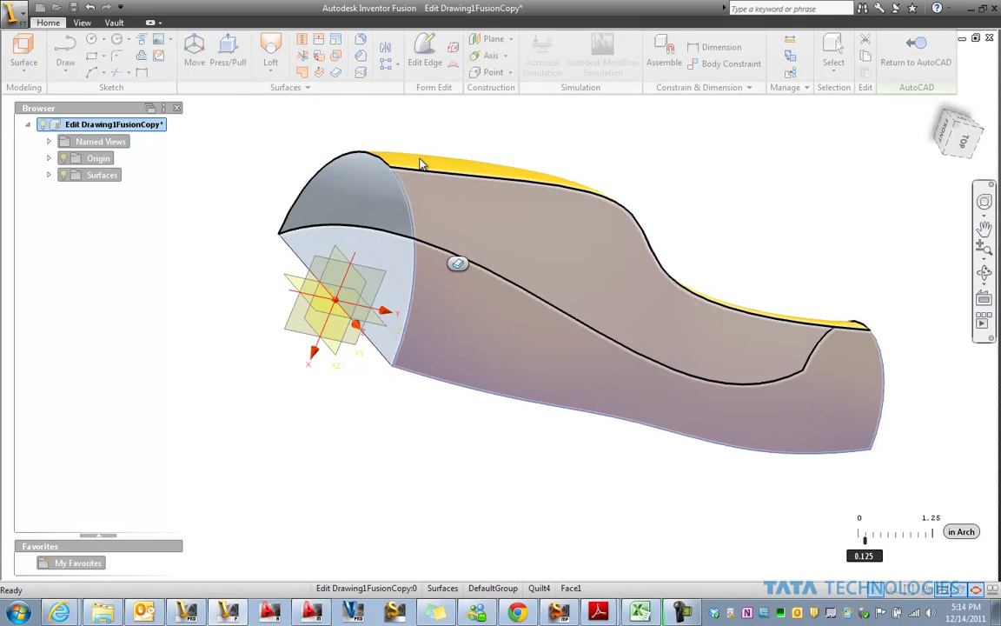
left_click(420, 165)
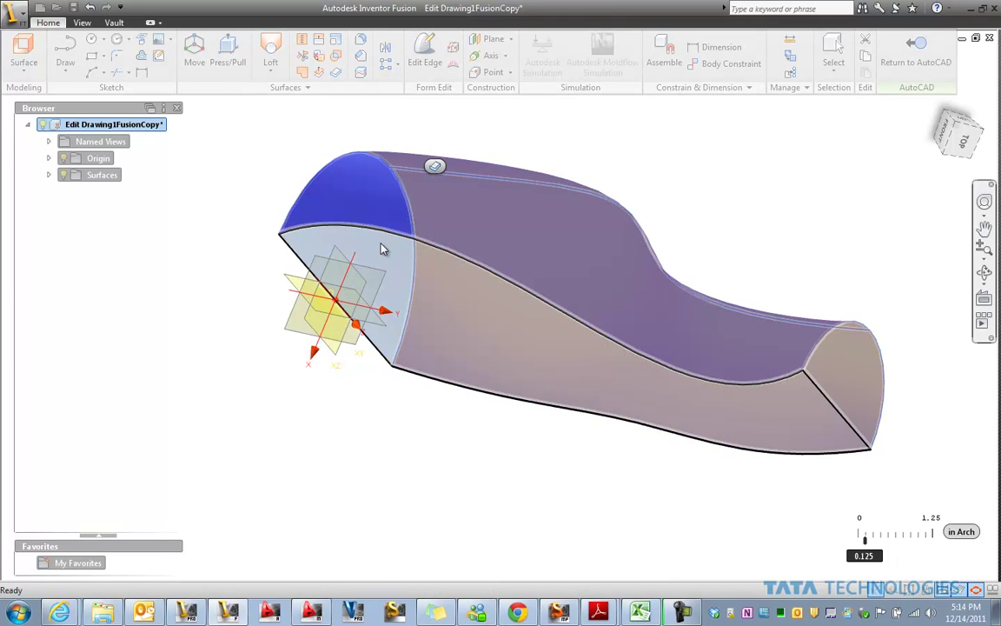
left_click(383, 249, "ctrl")
right_click(192, 264)
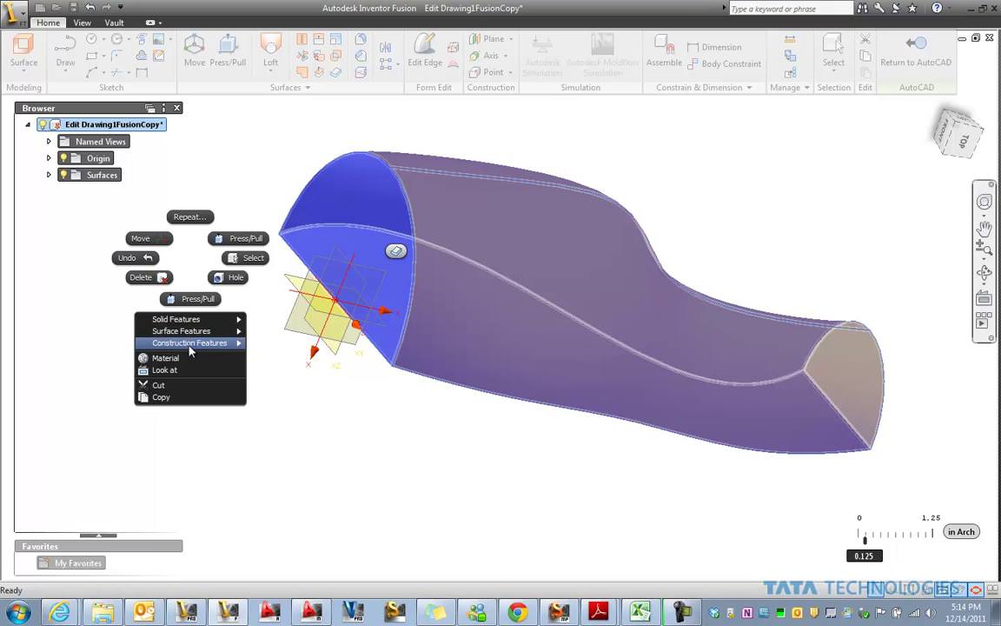
mouse_move(186, 331)
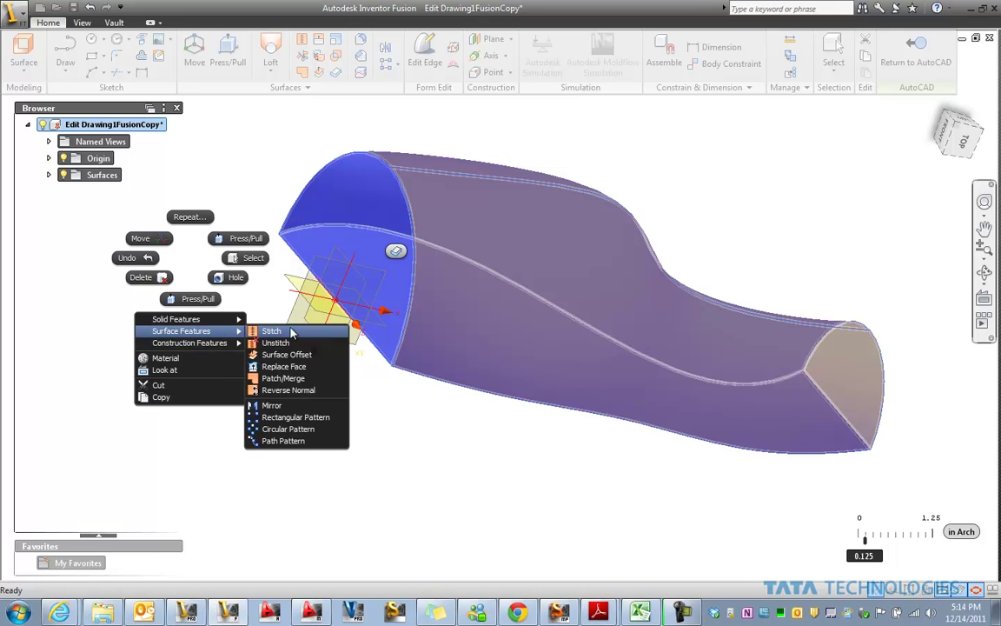
left_click(305, 397)
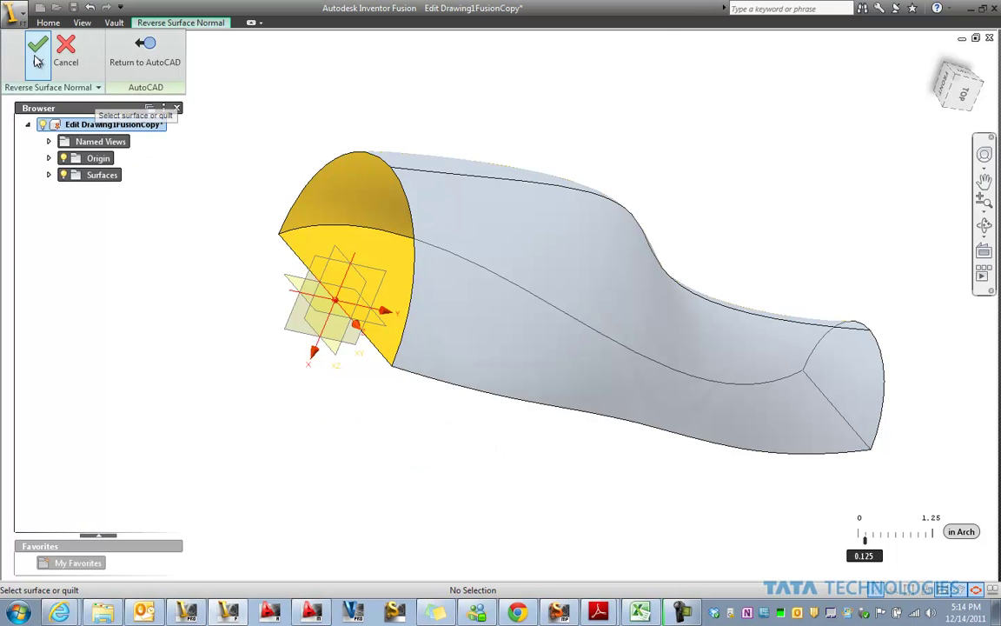
left_click(39, 65)
- Fillet the shell's two long bottom edges with a 0.5 in radius, creating Fillet3
middle_click_drag(298, 165, 456, 408, "shift")
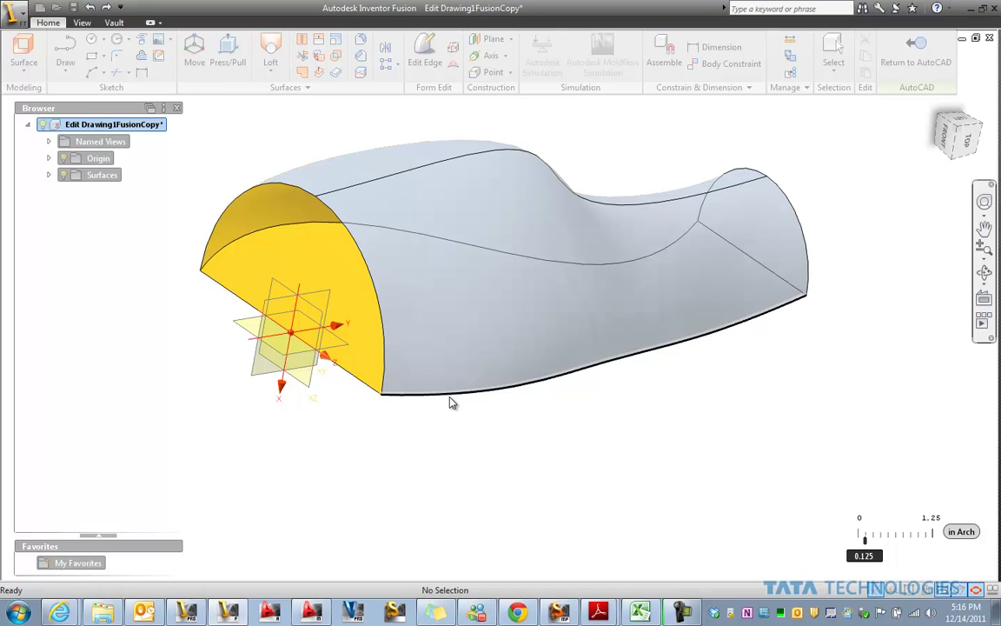
left_click(451, 396)
left_click(474, 407)
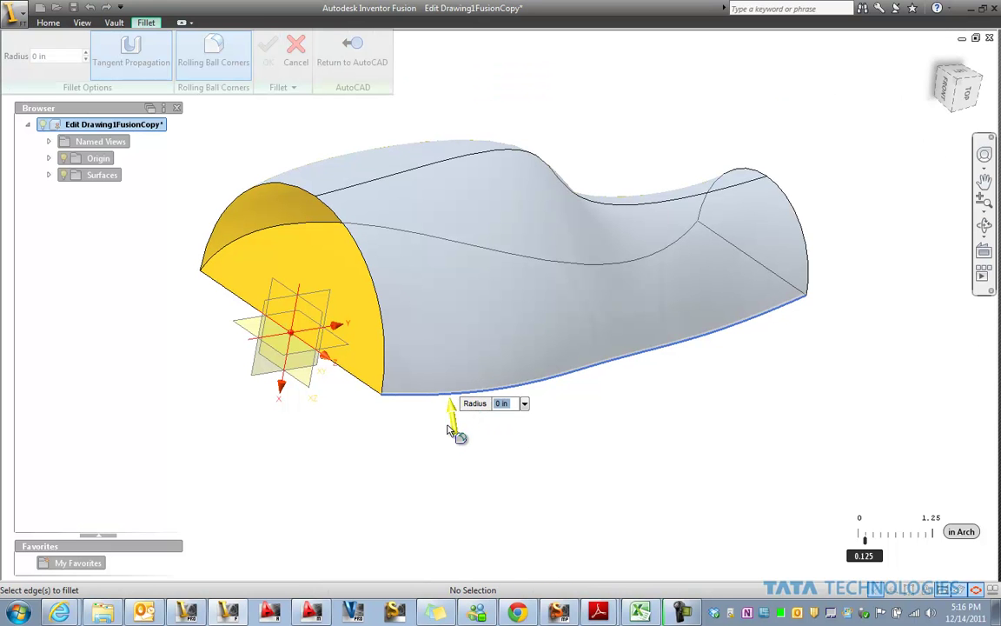
type("0.25")
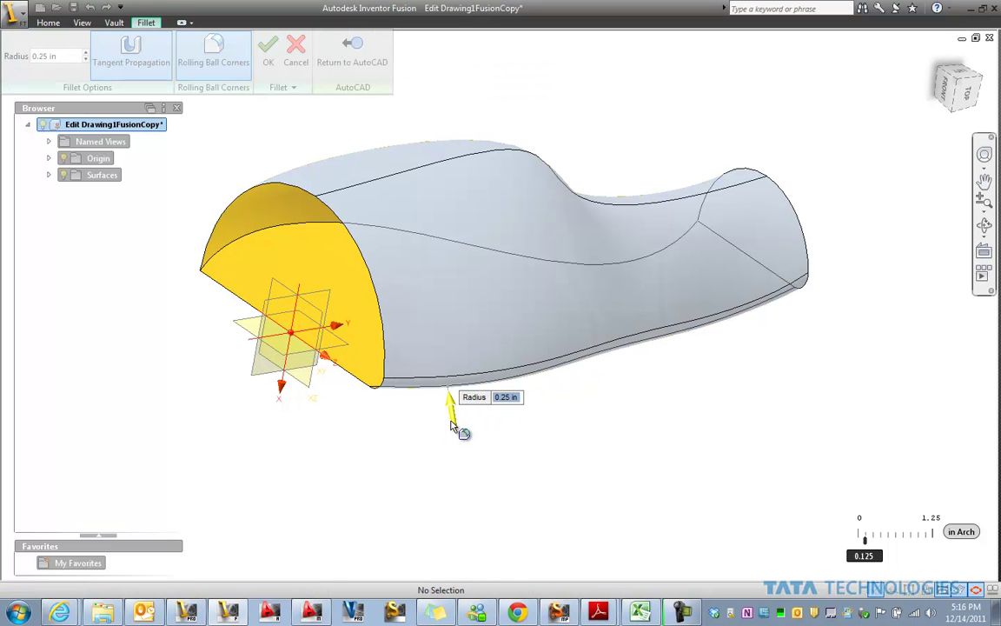
left_click_drag(452, 425, 449, 422)
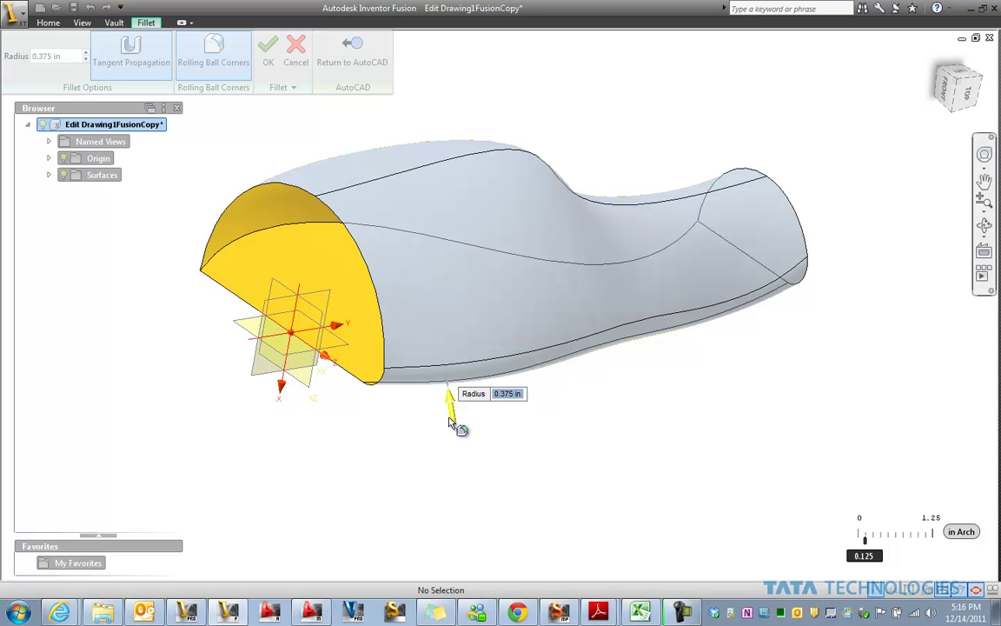
left_click_drag(449, 421, 450, 420)
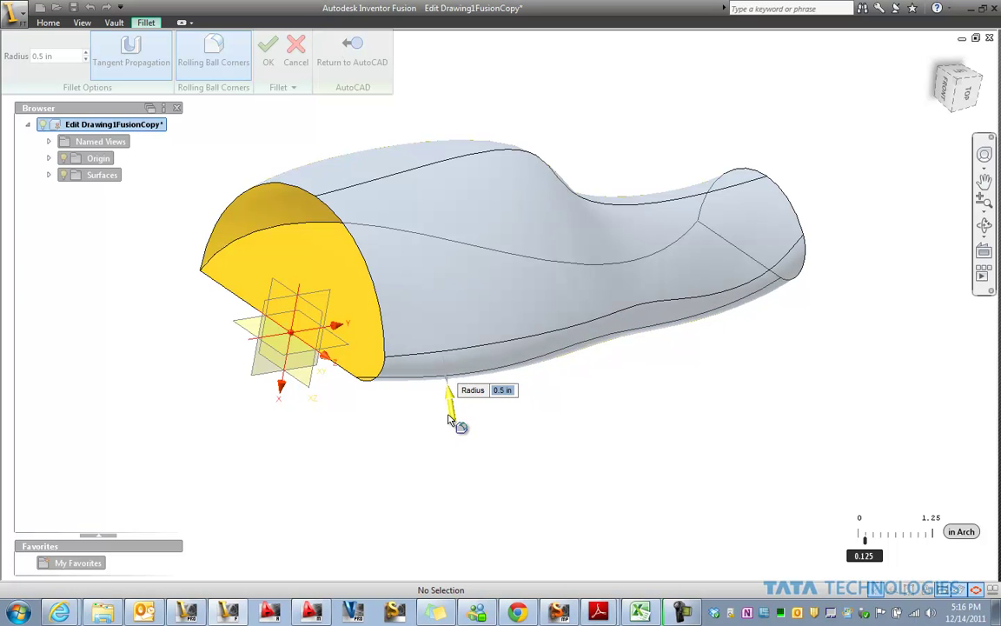
left_click(230, 265)
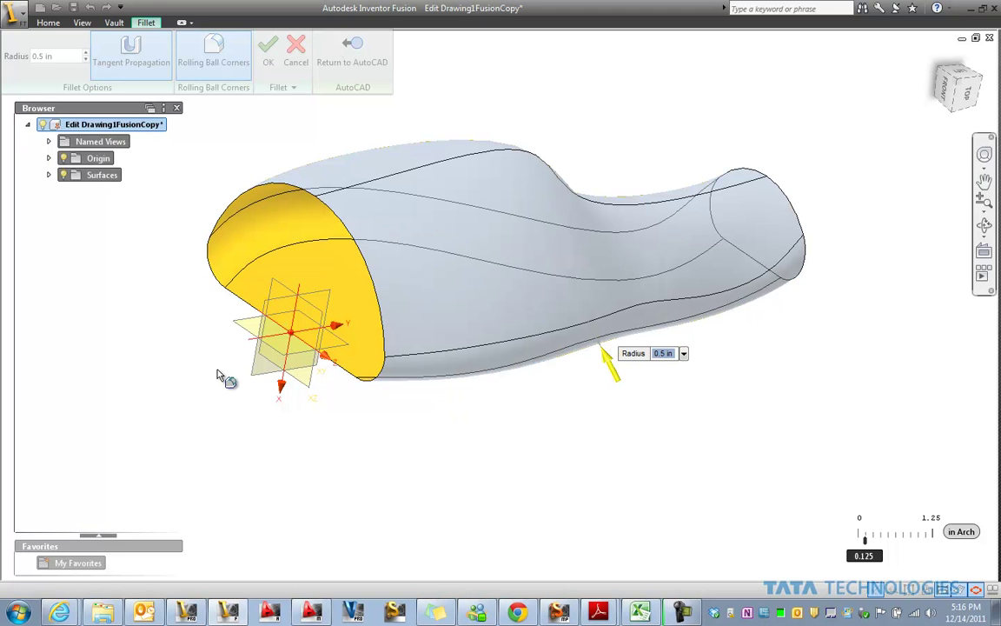
key("Return")
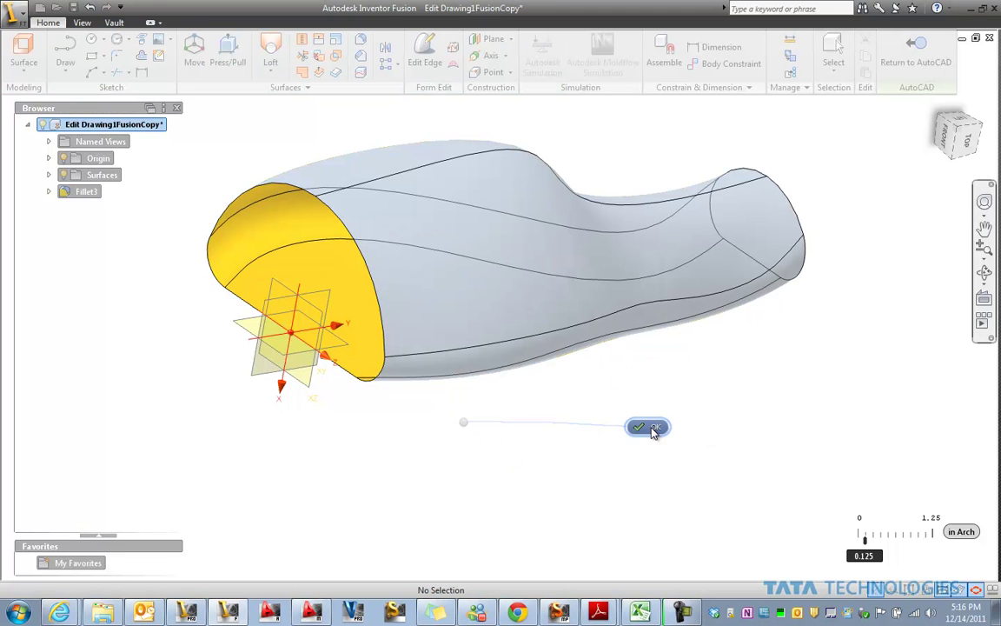
- Cap the open left end with a curvature-continuous patch and hide the origin planes
left_click(375, 284)
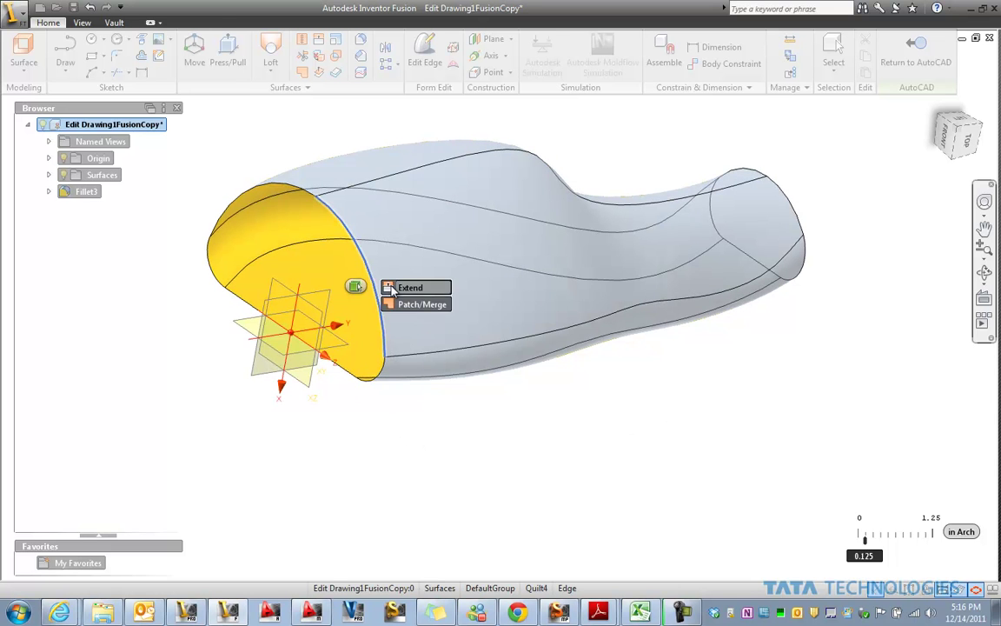
left_click(416, 303)
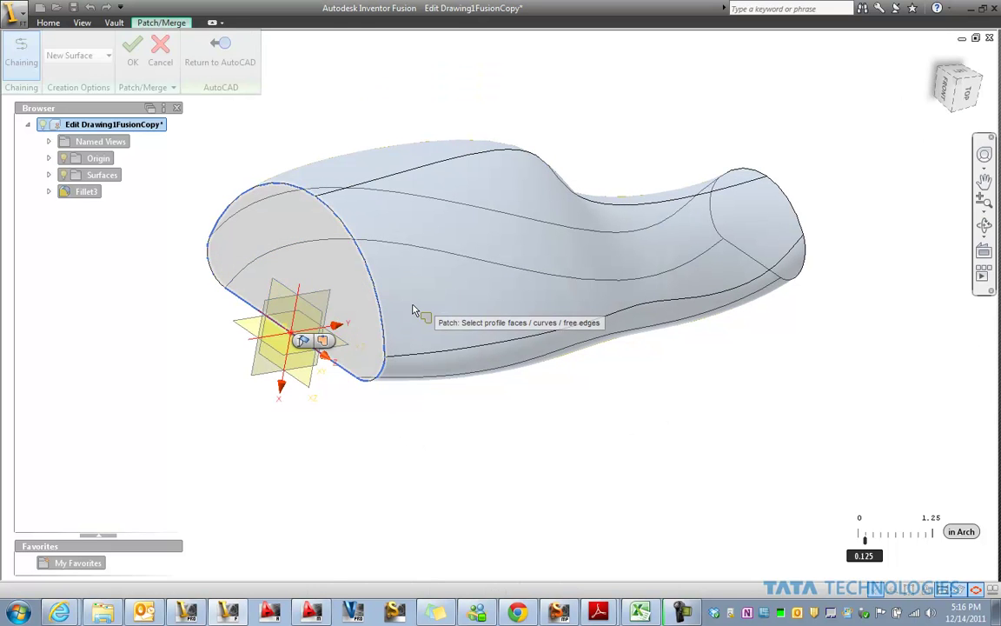
left_click(303, 340)
left_click(323, 392)
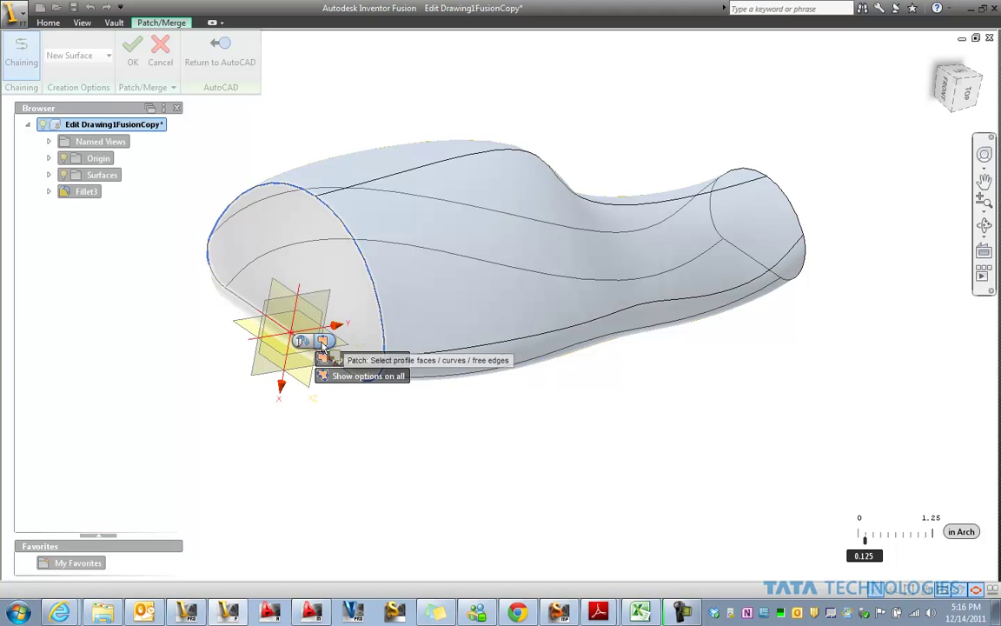
left_click(348, 359)
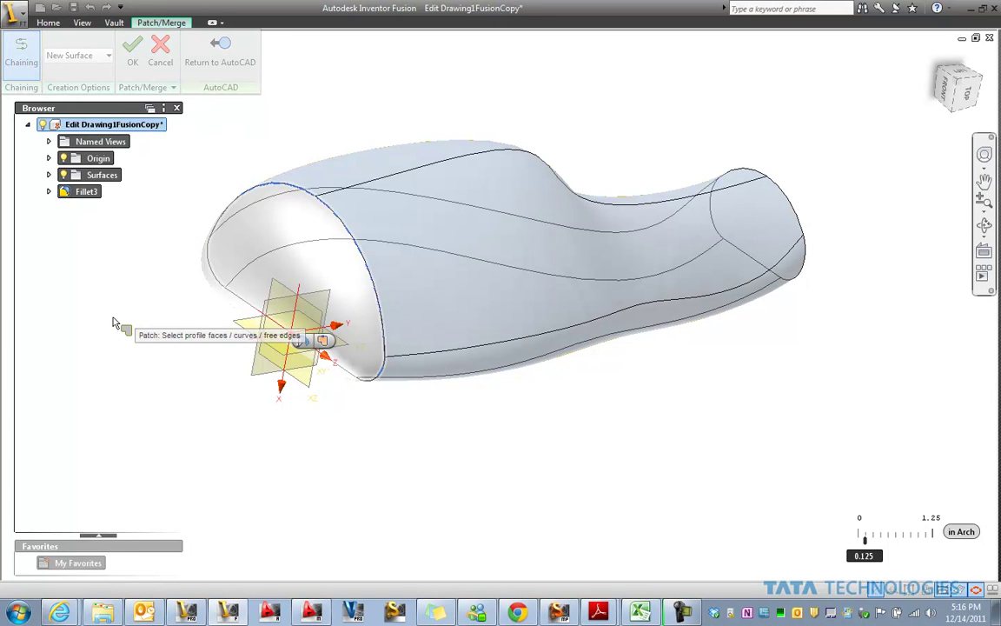
left_click(63, 158)
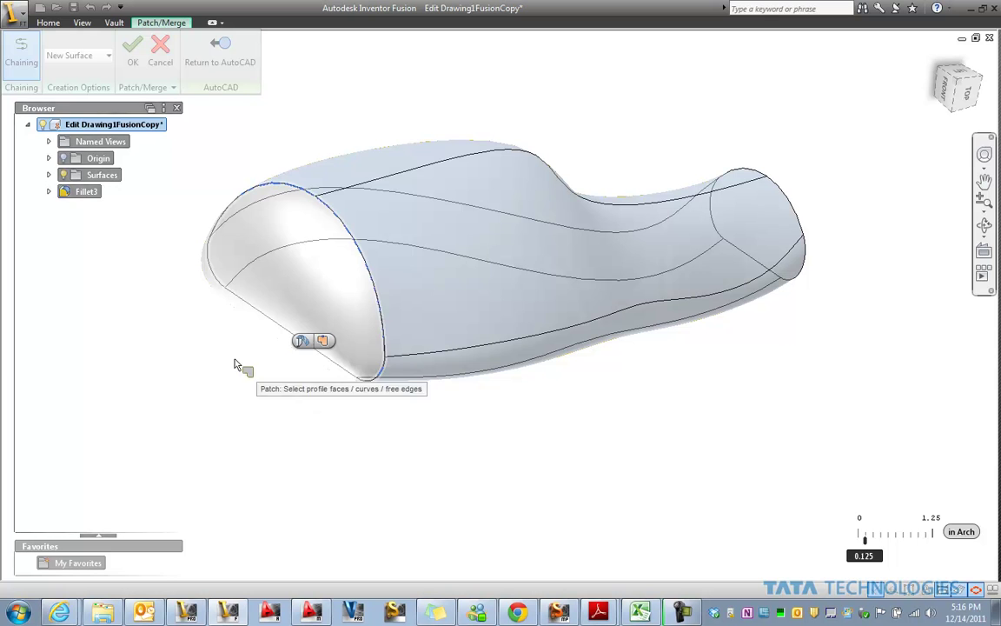
right_click_drag(234, 364, 310, 379)
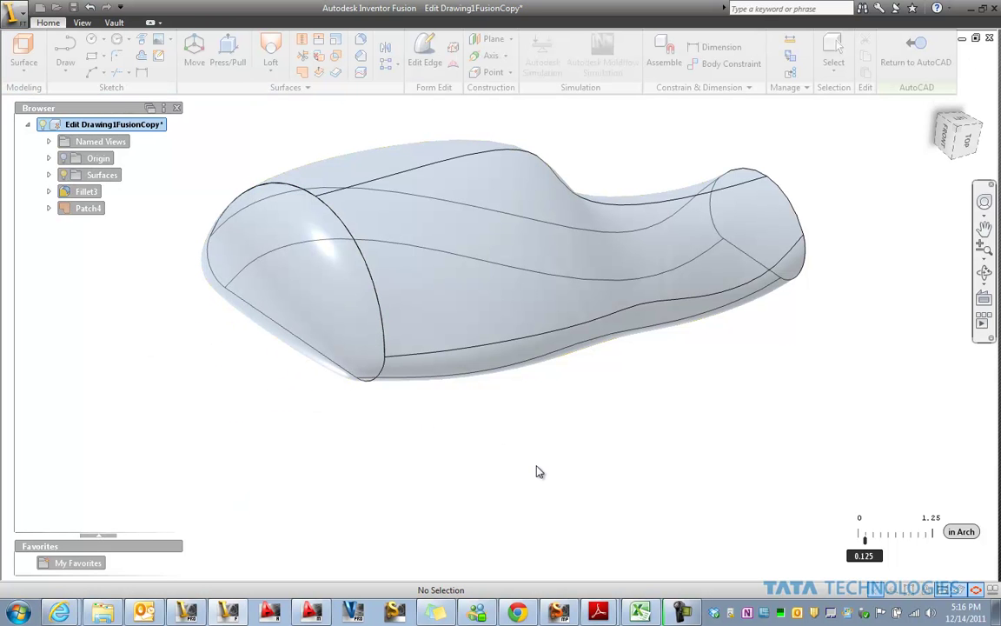
key("F4")
- Cap the open right end with a curvature-continuous patch, Patch5
left_click_drag(435, 339, 277, 321)
middle_click_drag(465, 365, 670, 196, "shift")
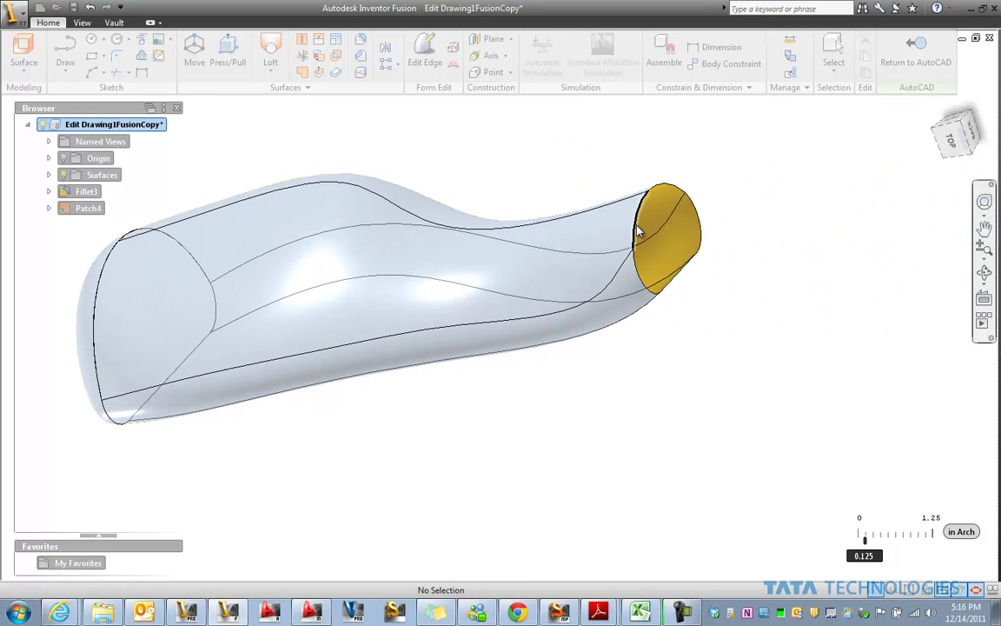
left_click(646, 224)
left_click(686, 251)
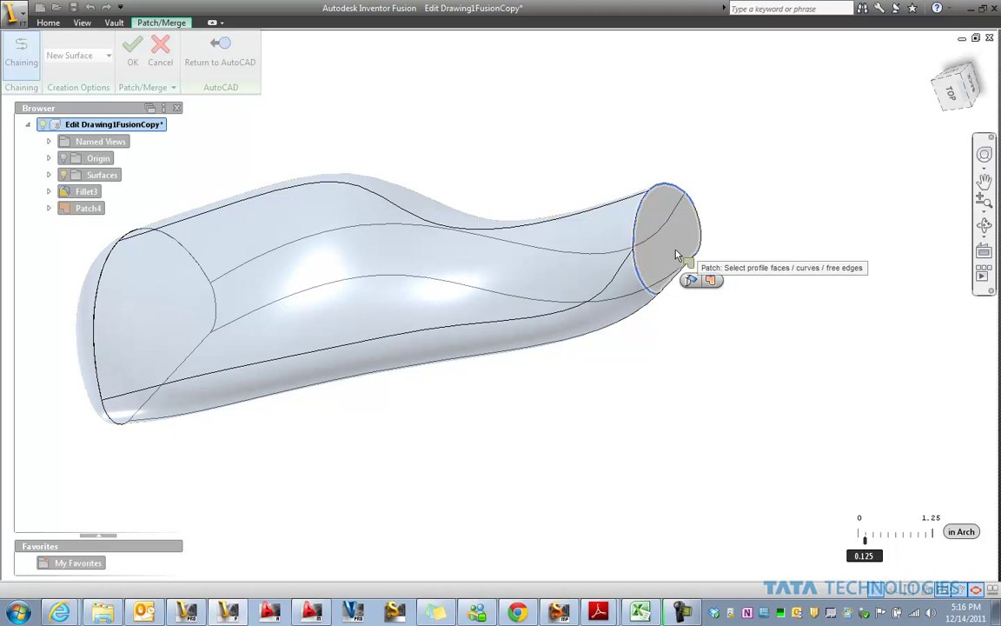
left_click(690, 281)
left_click(688, 330)
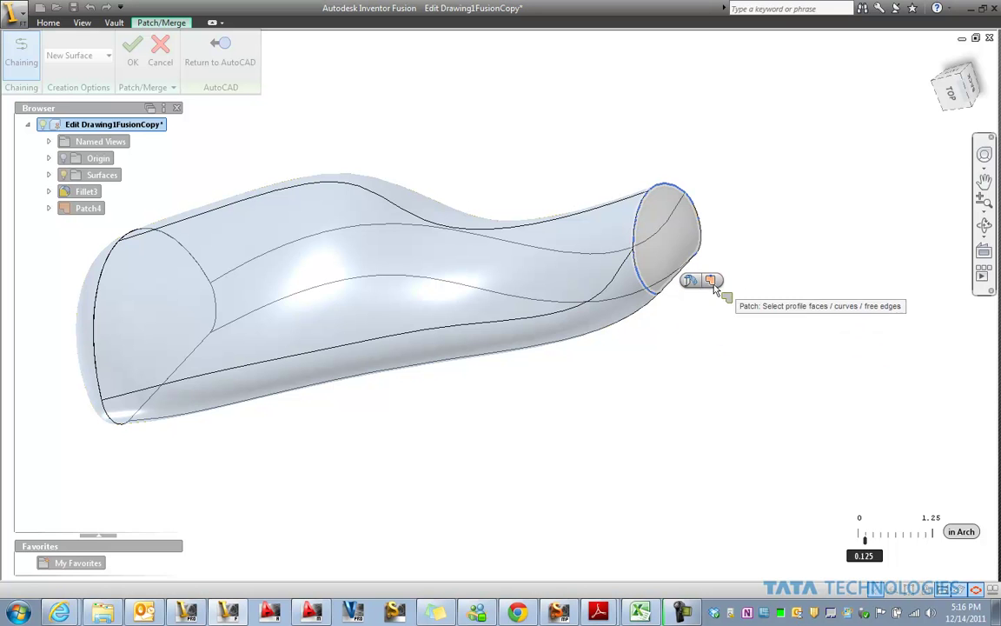
left_click(711, 280)
left_click(730, 301)
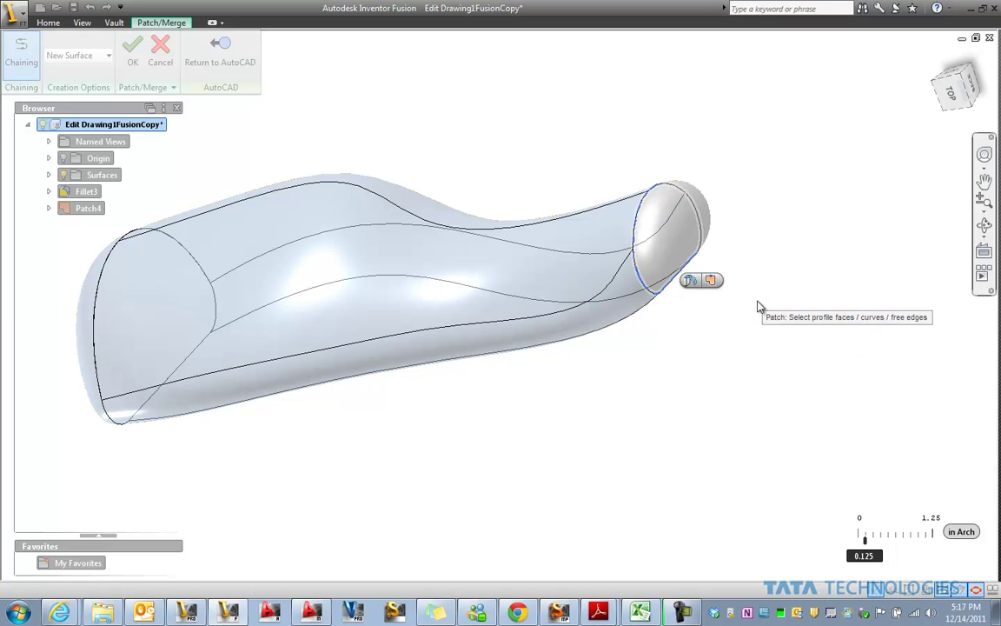
right_click_drag(876, 312, 876, 312)
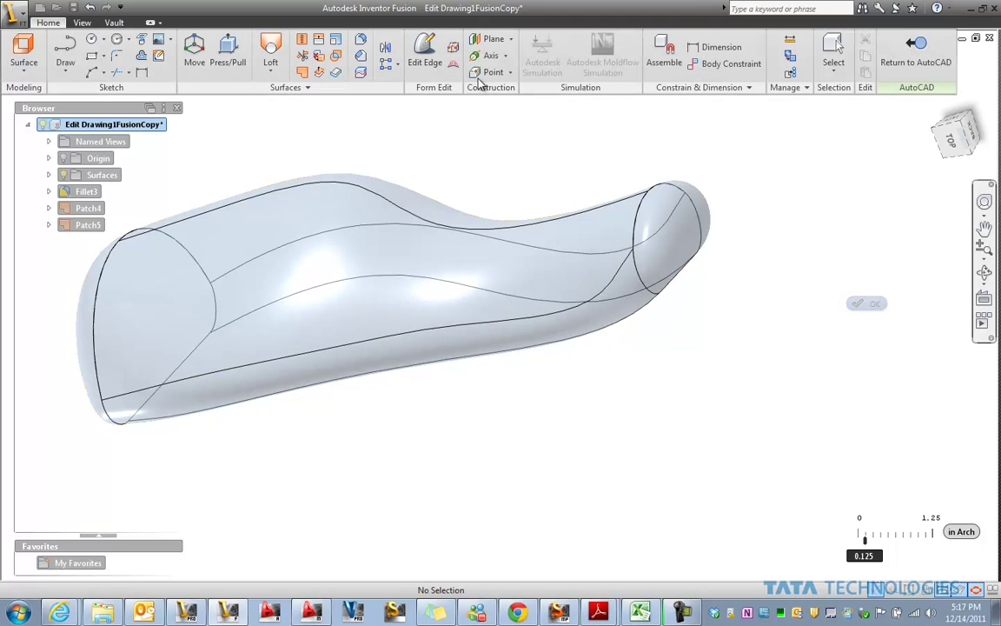
- Stitch the right patch, main surface and left patch into one closed solid
left_click(302, 44)
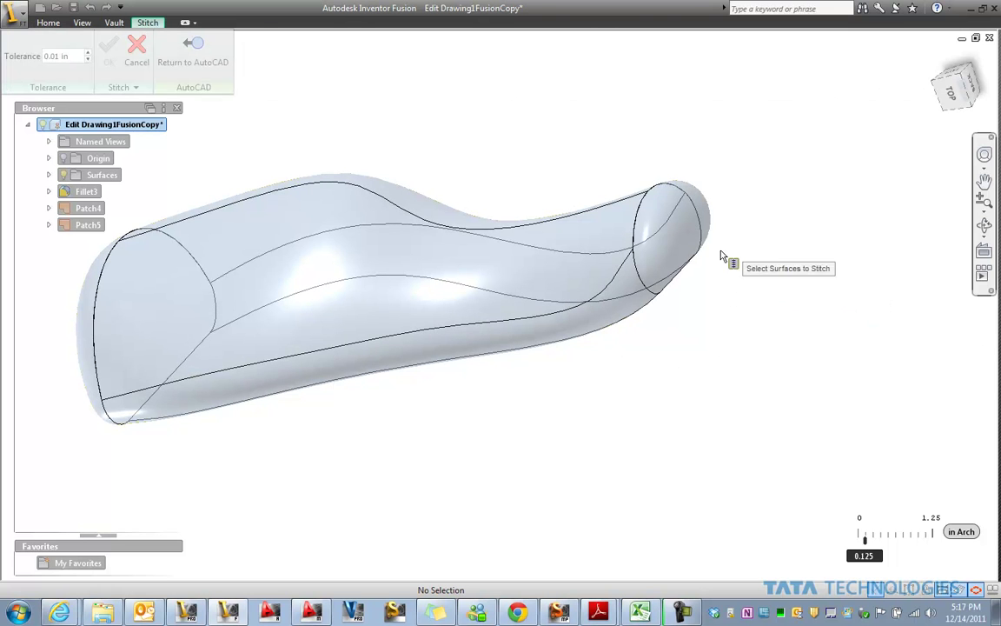
left_click(674, 245)
left_click(98, 330)
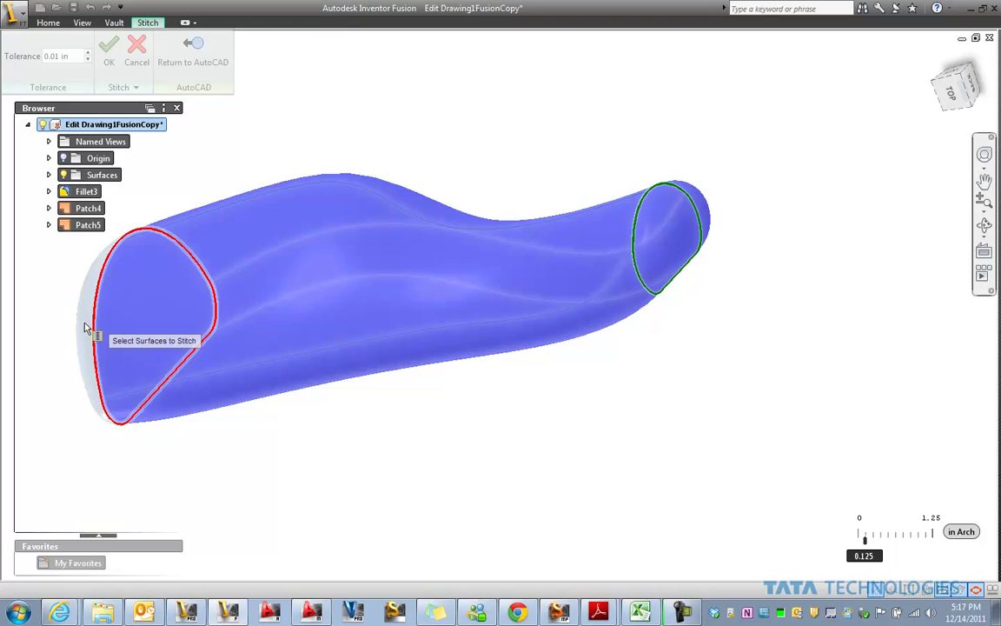
left_click(91, 334)
right_click_drag(497, 127, 504, 128)
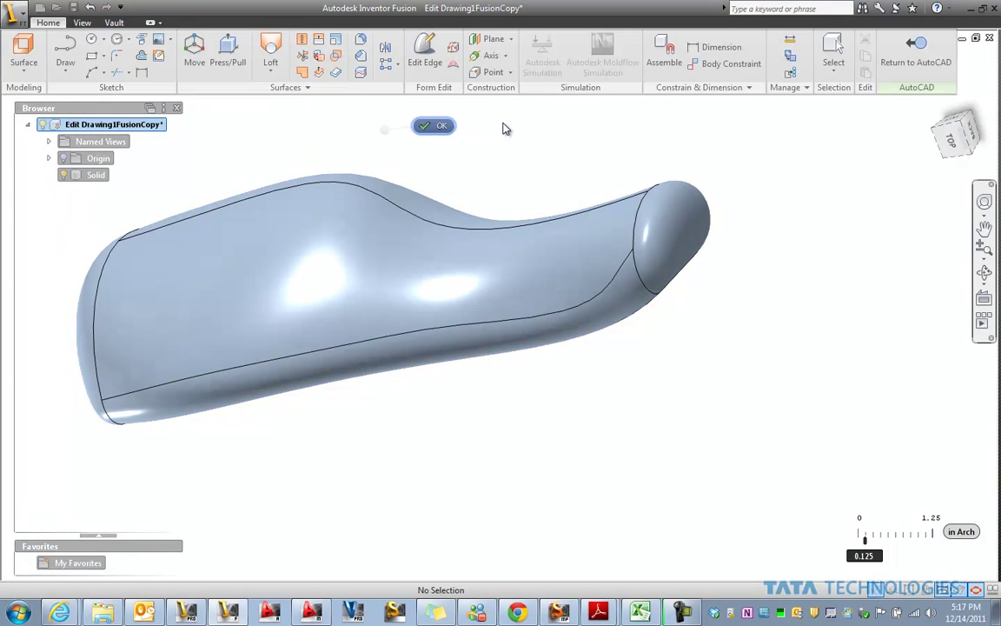
middle_click_drag(446, 290, 463, 231, "shift")
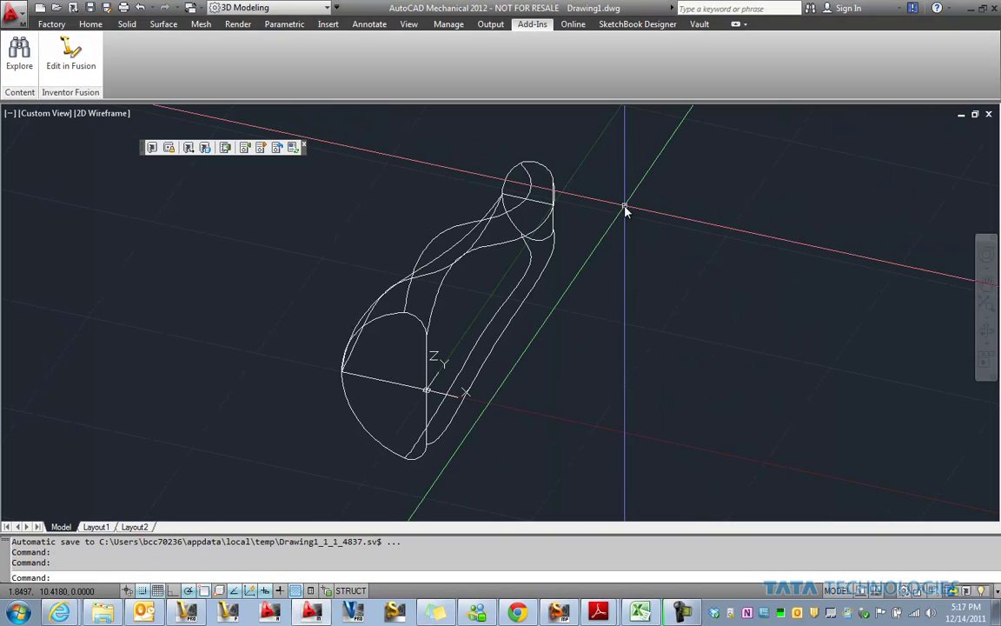
- Switch the drawing's visual style from 2D Wireframe to Realistic
left_click(410, 25)
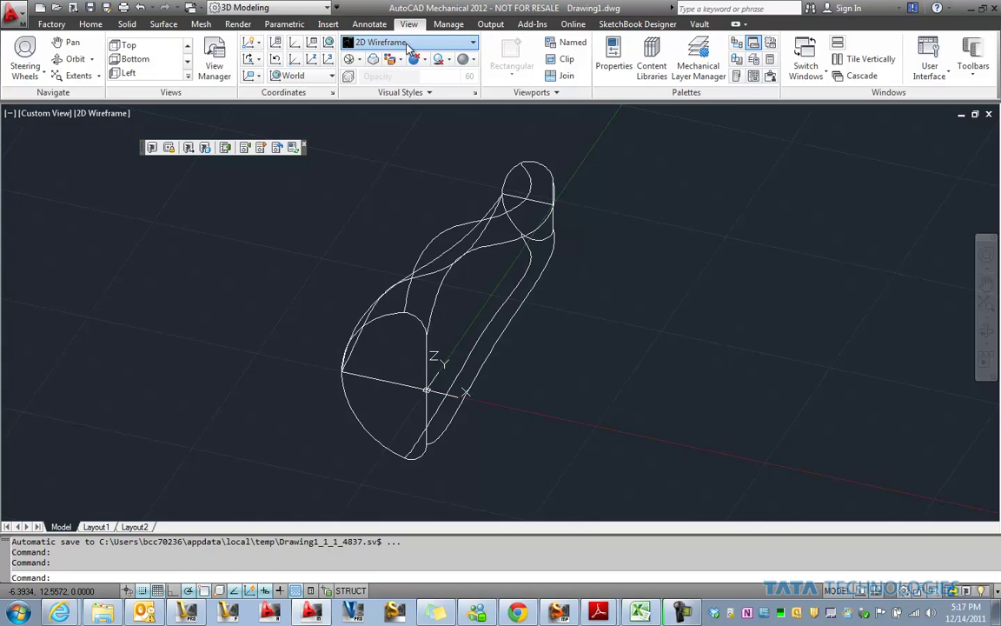
left_click(409, 45)
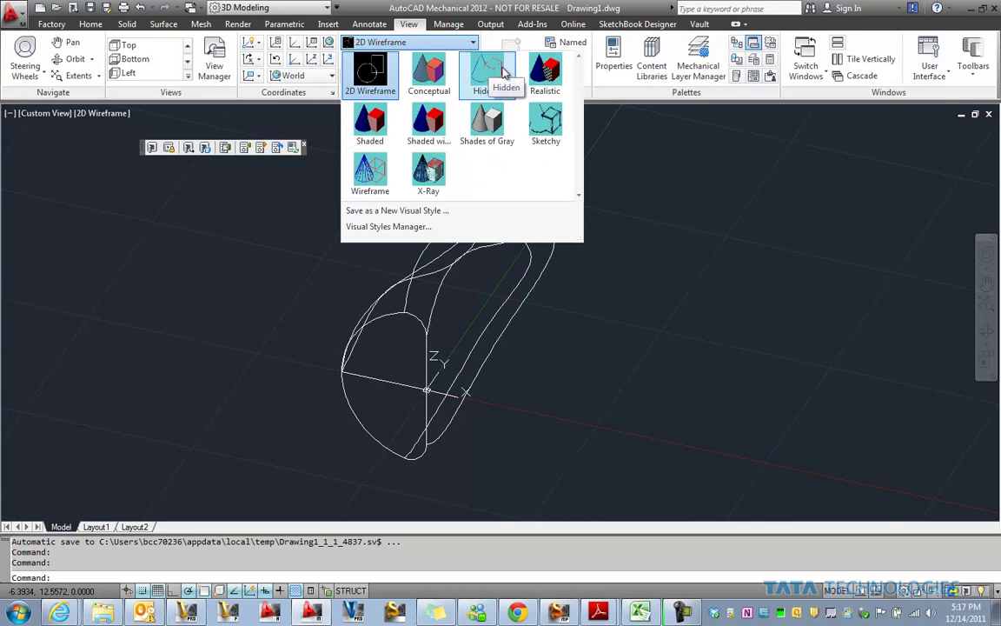
left_click(537, 77)
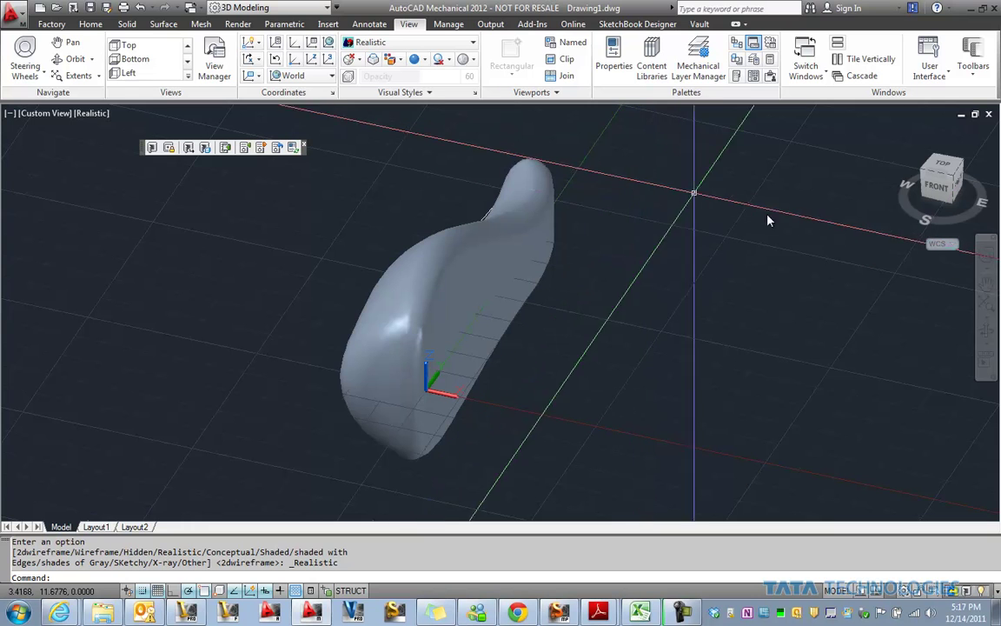
- Browse the navigation bar's zoom and orbit options
left_click(988, 317)
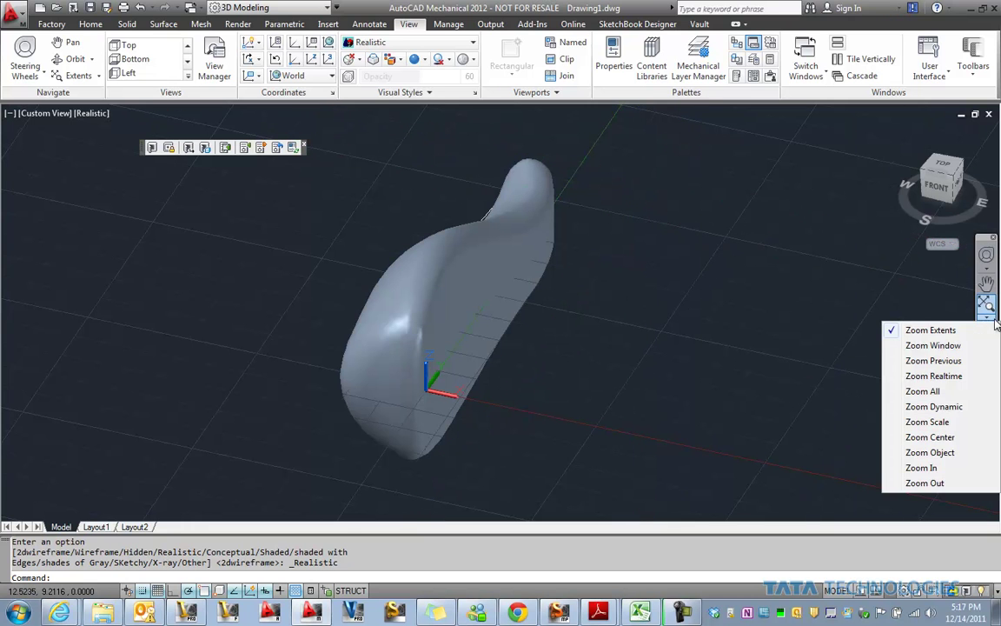
left_click(996, 323)
left_click(983, 339)
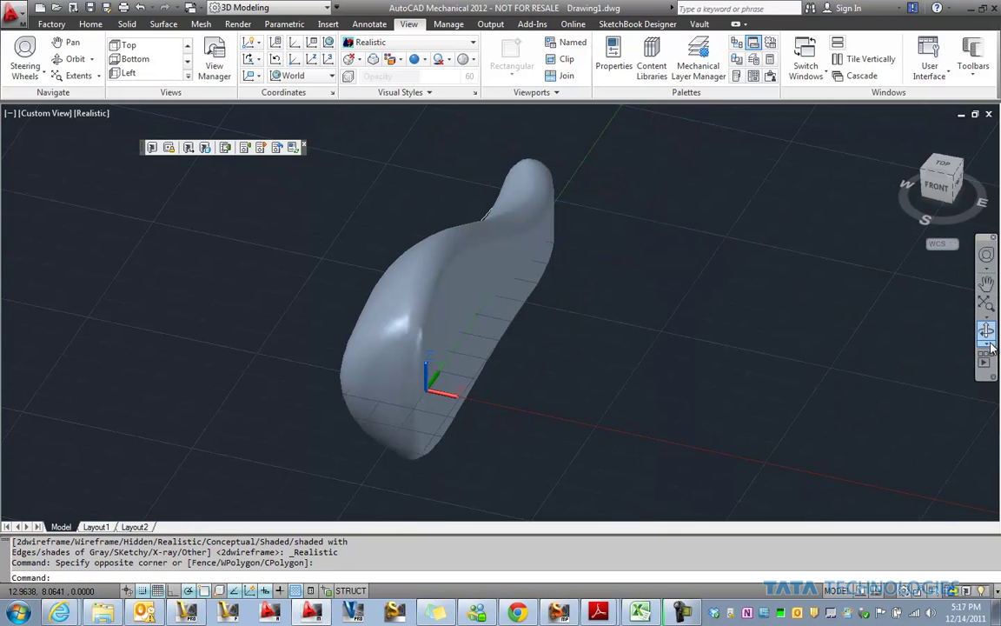
left_click(991, 345)
- Free-orbit the Realistic-shaded solid to show its long side profile, then exit orbit
left_click(956, 371)
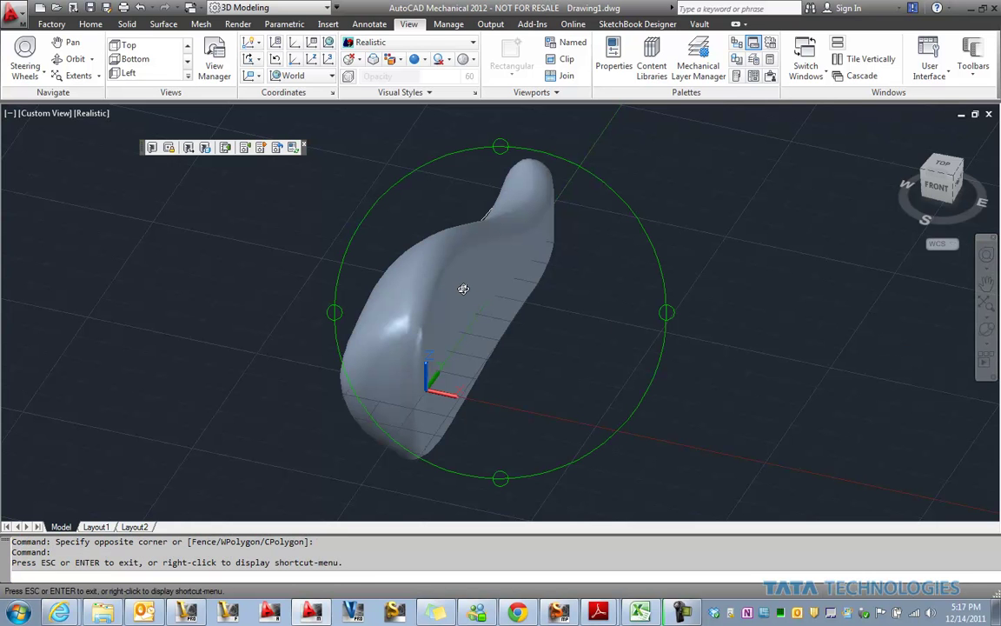
left_click_drag(445, 287, 285, 328)
left_click_drag(490, 233, 341, 340)
left_click_drag(335, 342, 682, 282)
left_click_drag(420, 275, 335, 221)
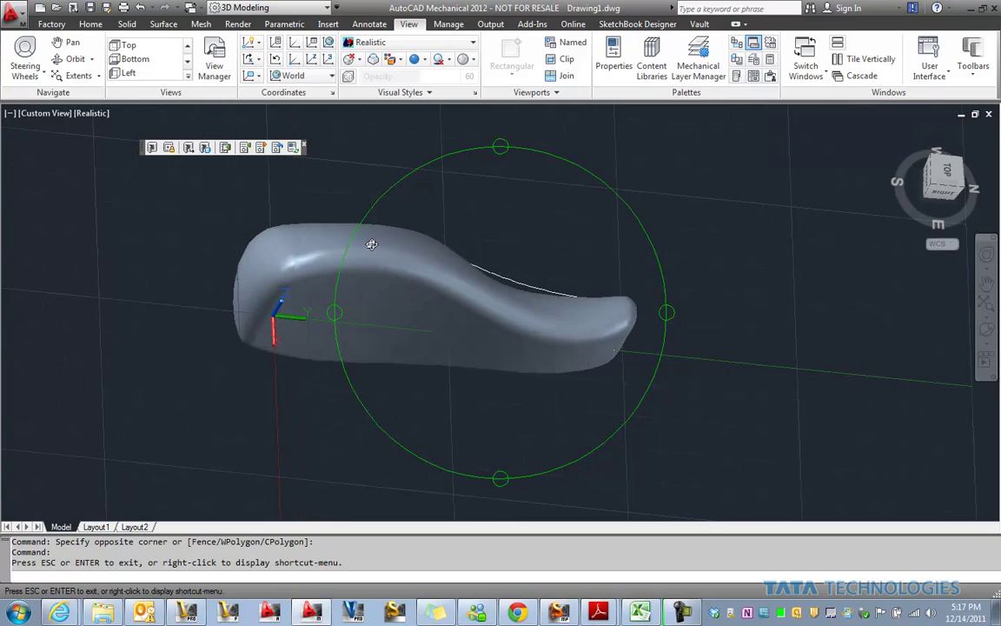
right_click(471, 199)
left_click(485, 208)
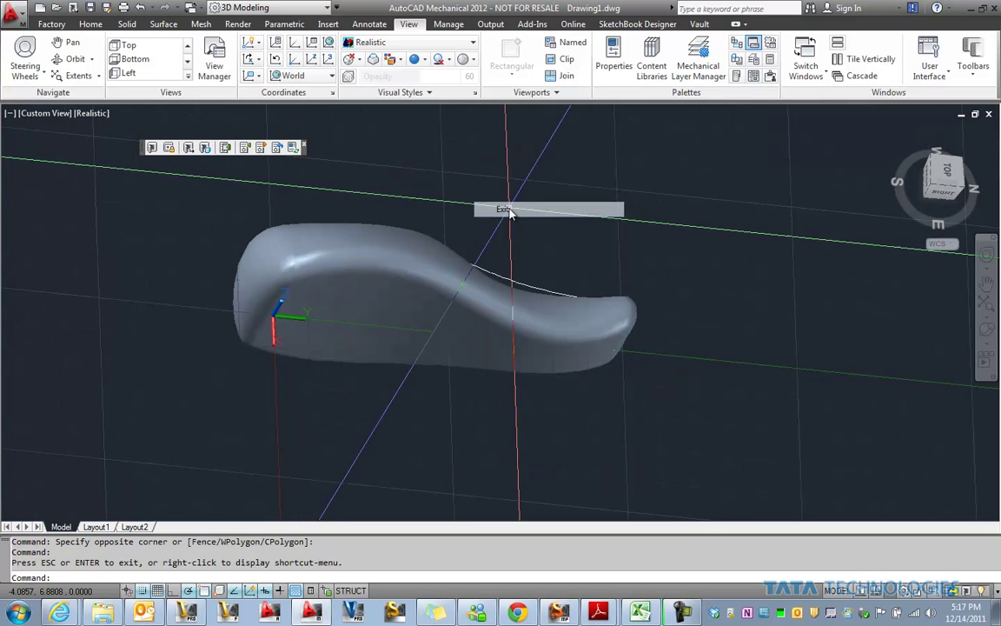